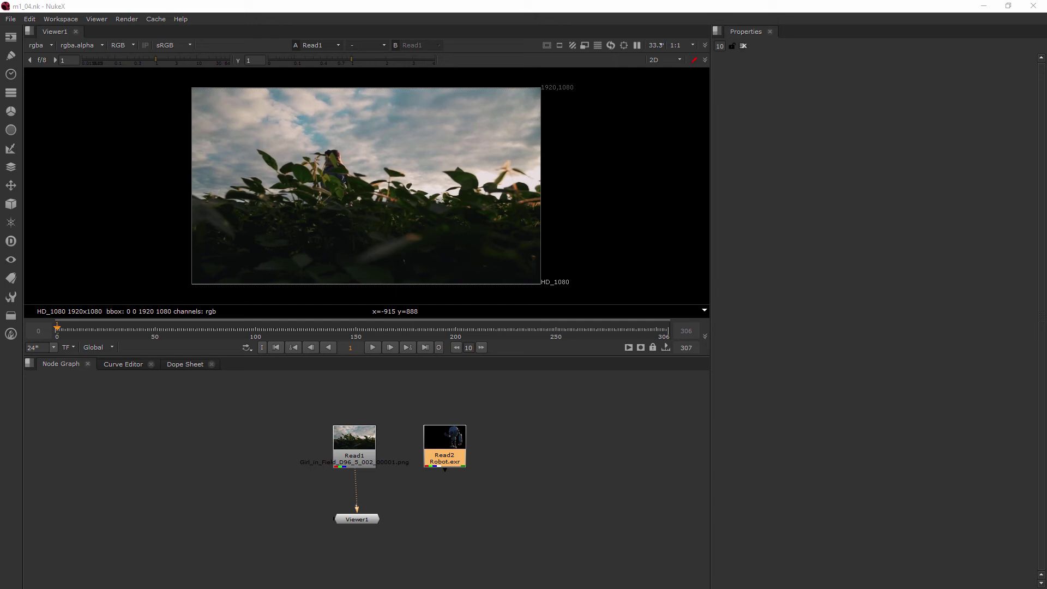
Add Merge1 with the M shortcut and Merge2 from the Tab node search 'merg'
{"action": "left_click", "coordinate": [363, 520]}
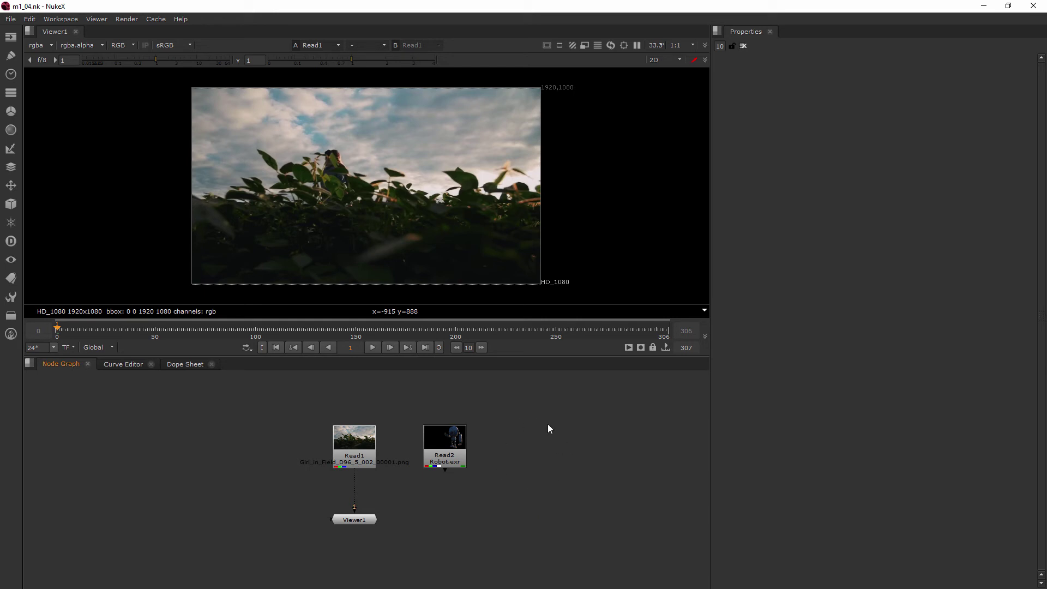
{"action": "key", "text": "m"}
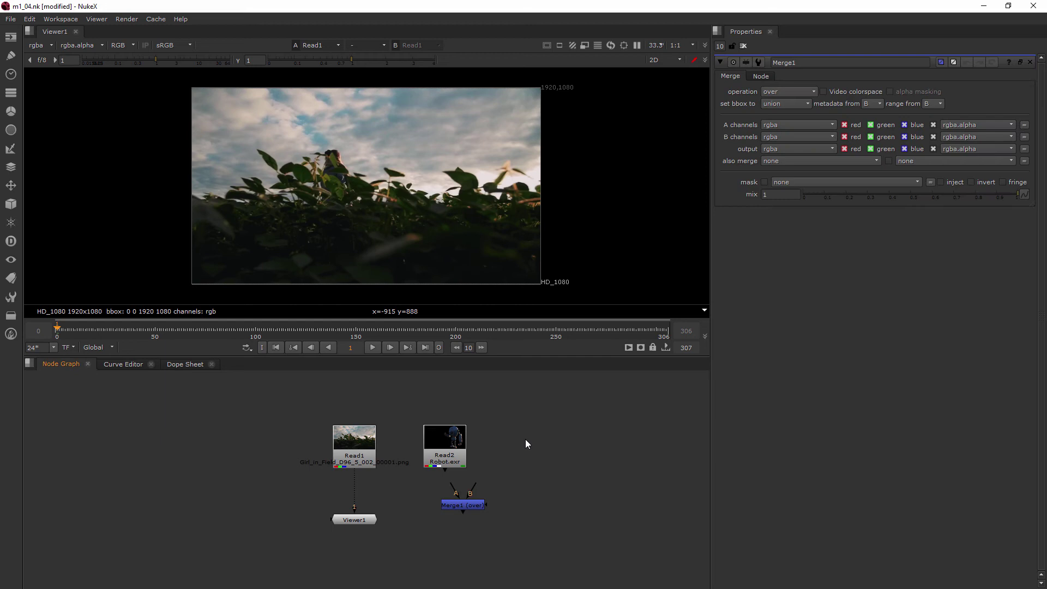
{"action": "right_click", "coordinate": [525, 440]}
{"action": "key", "text": "Escape"}
{"action": "key", "text": "Tab"}
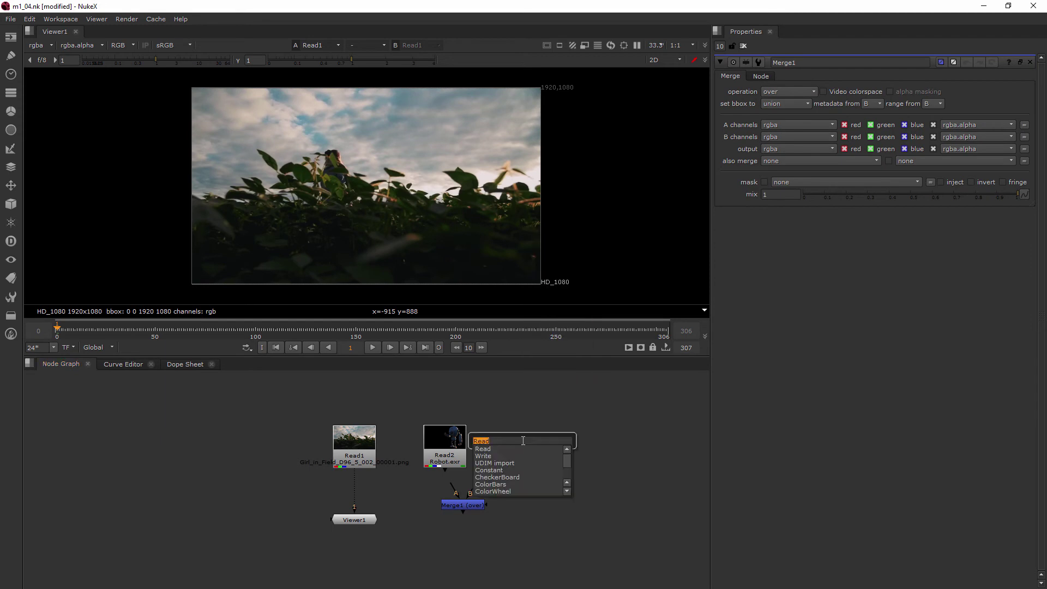
{"action": "type", "text": "merg"}
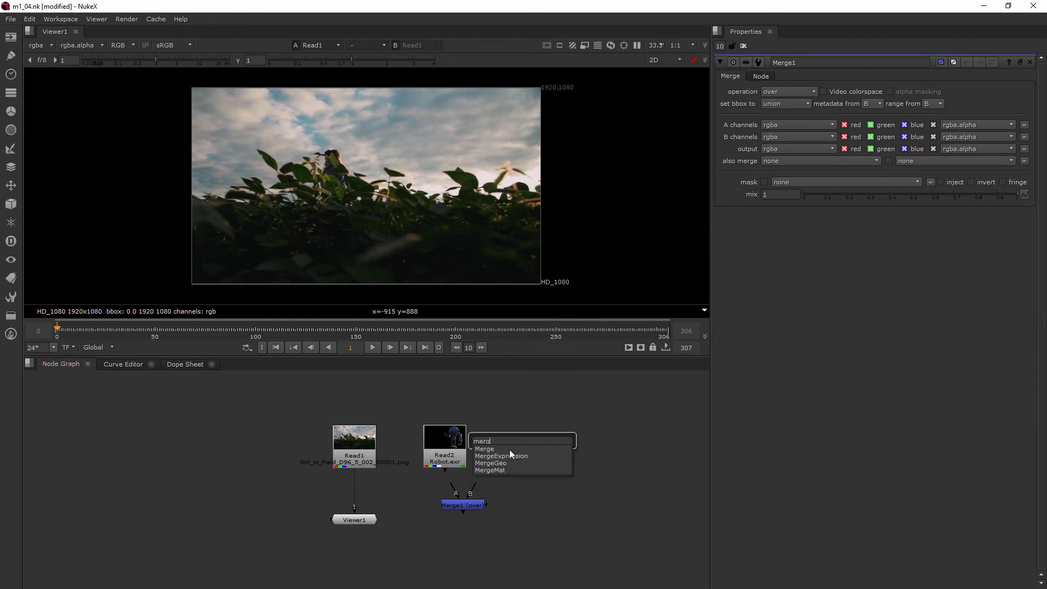
{"action": "key", "text": "Return"}
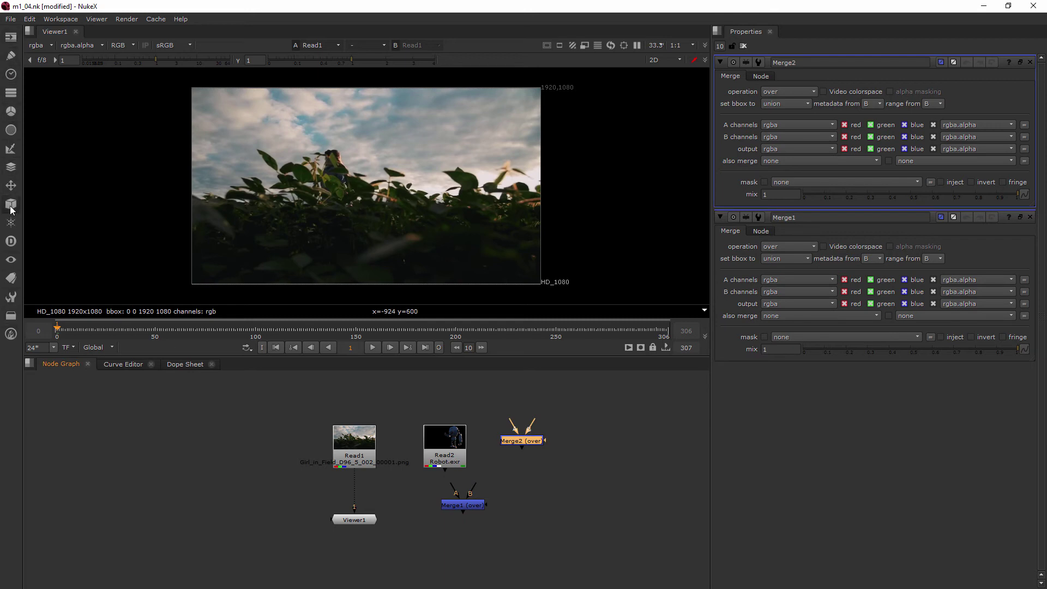
Add Merge3 from the toolbar Merge menu and place it below Merge2
{"action": "left_click", "coordinate": [11, 170]}
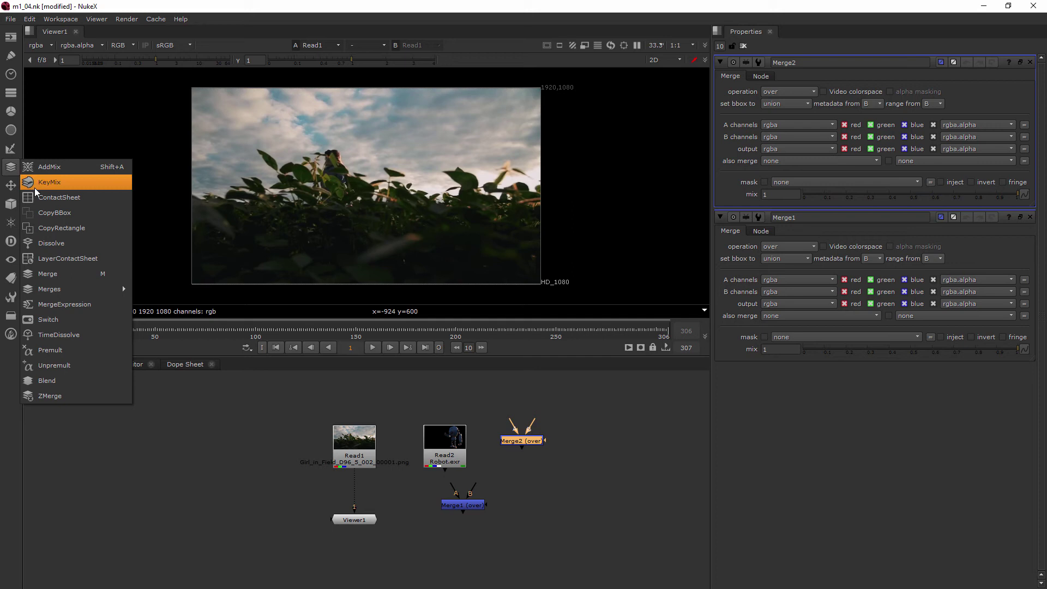
{"action": "left_click", "coordinate": [47, 273]}
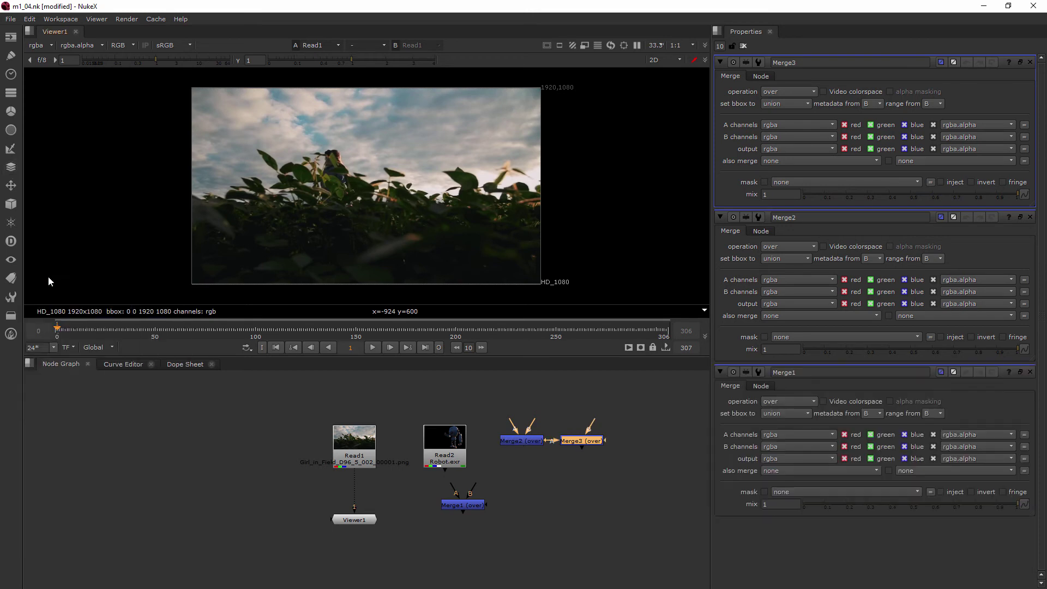
{"action": "left_click", "coordinate": [516, 440]}
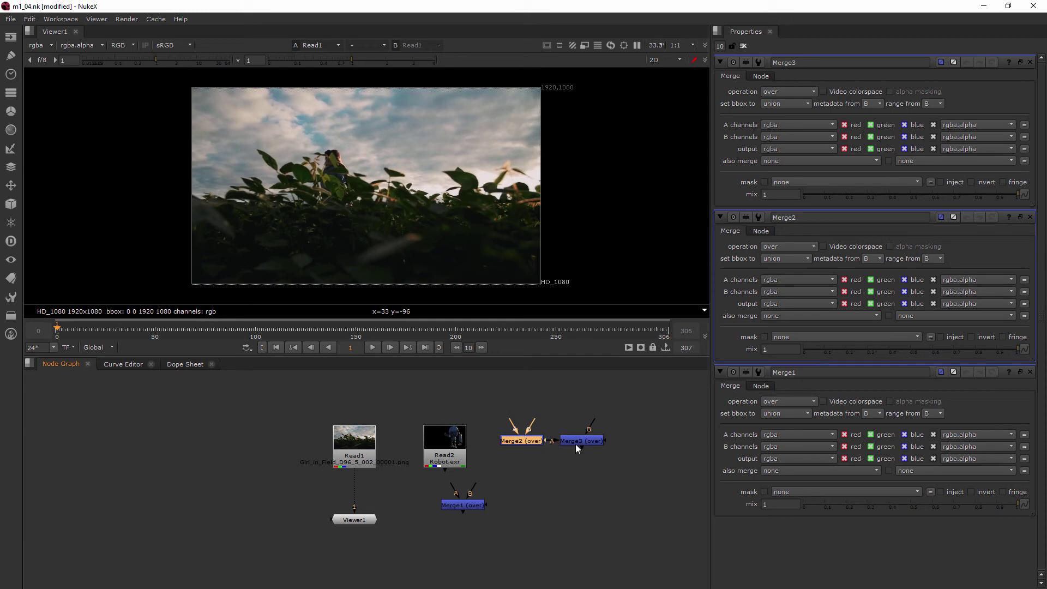
{"action": "left_click_drag", "start_coordinate": [575, 440], "coordinate": [582, 492]}
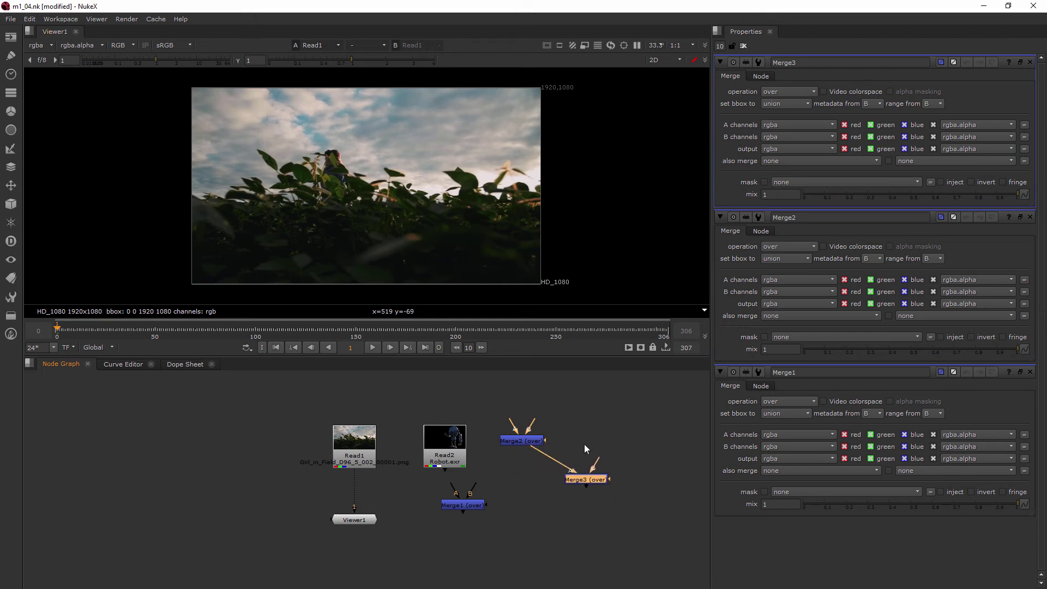
{"action": "left_click_drag", "start_coordinate": [575, 480], "coordinate": [549, 505]}
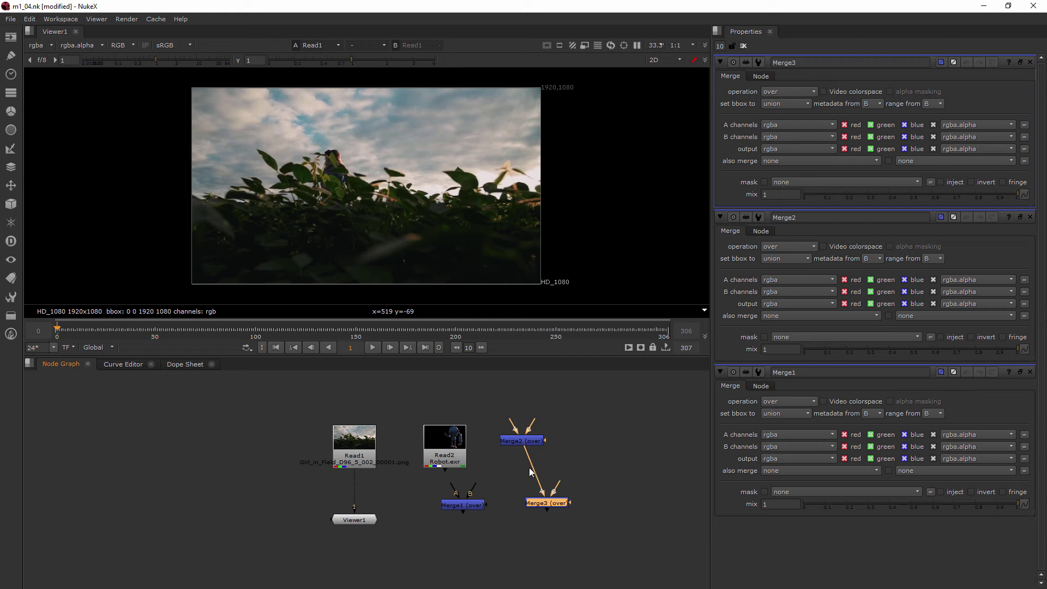
Add Merge4 below Merge3, then marquee-select Merge2, Merge3 and Merge4
{"action": "left_click", "coordinate": [536, 440]}
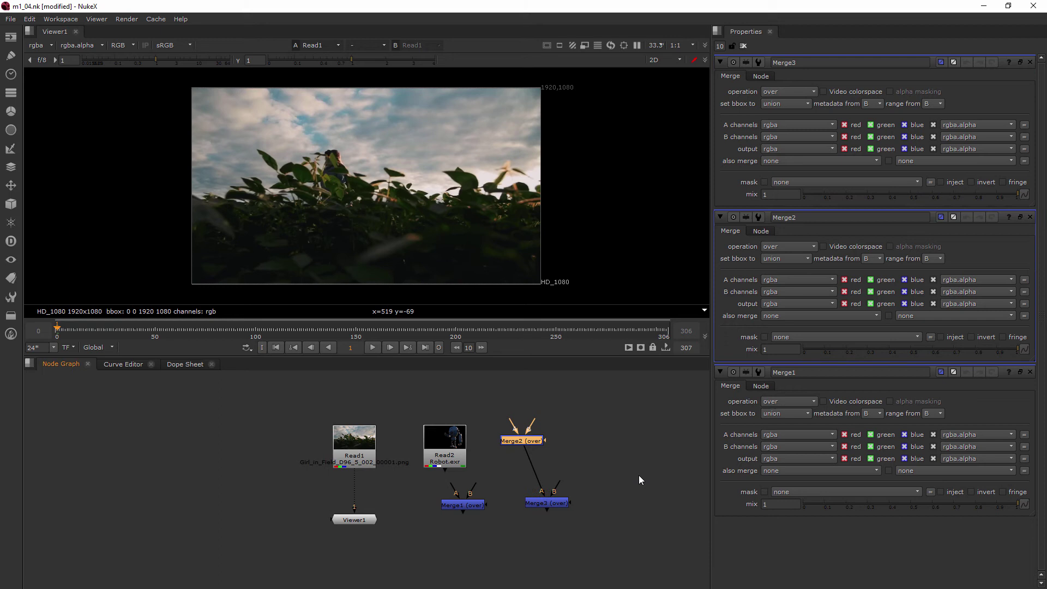
{"action": "left_click_drag", "start_coordinate": [550, 499], "coordinate": [548, 489]}
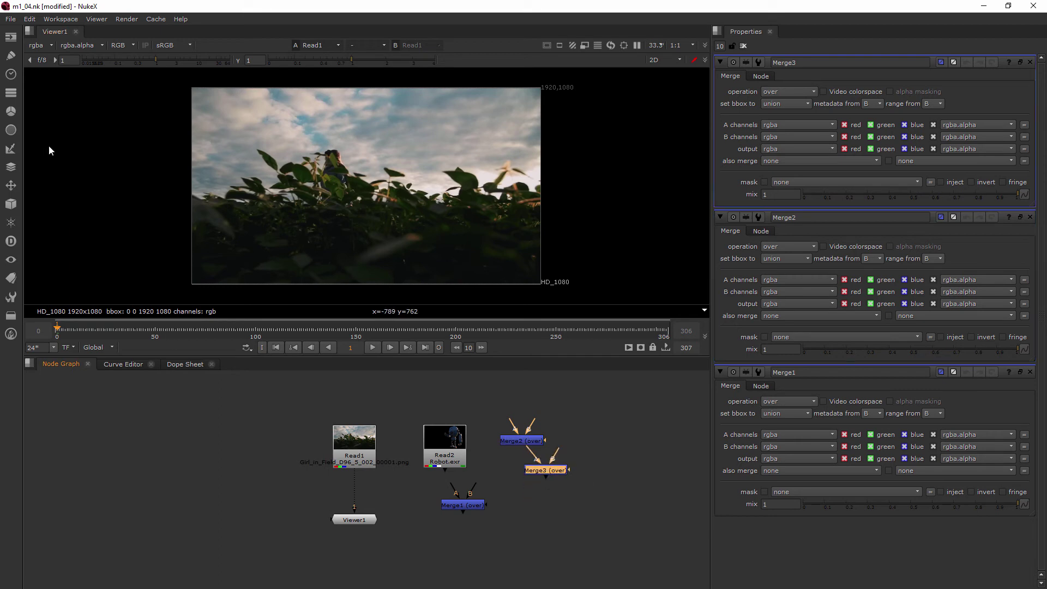
{"action": "left_click", "coordinate": [11, 168]}
{"action": "left_click", "coordinate": [84, 271]}
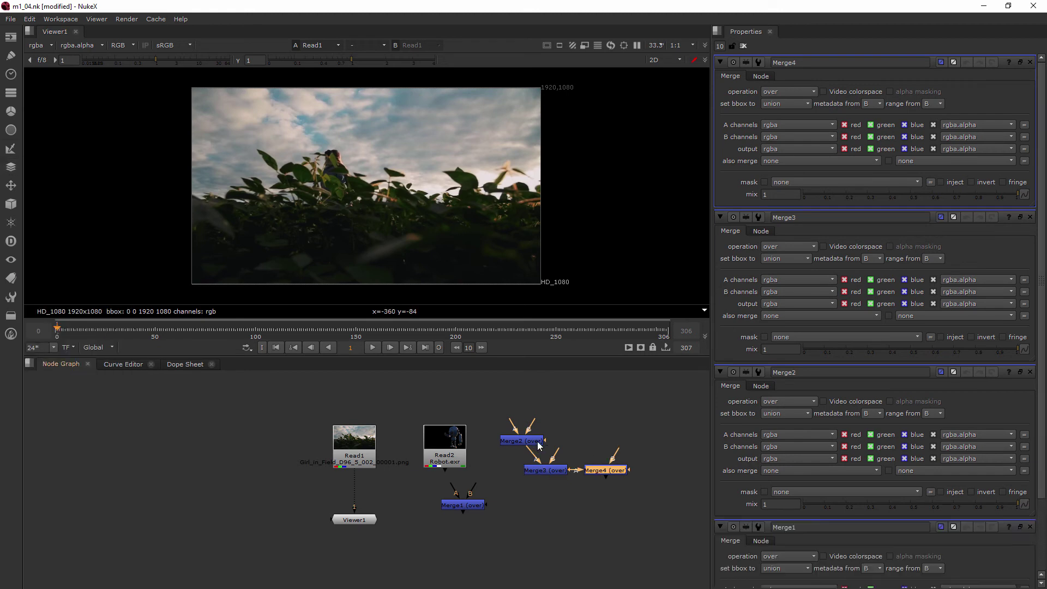
{"action": "mouse_move", "coordinate": [617, 472]}
{"action": "left_mouse_down"}
{"action": "mouse_move", "coordinate": [622, 511]}
{"action": "mouse_move", "coordinate": [577, 517]}
{"action": "left_mouse_up"}
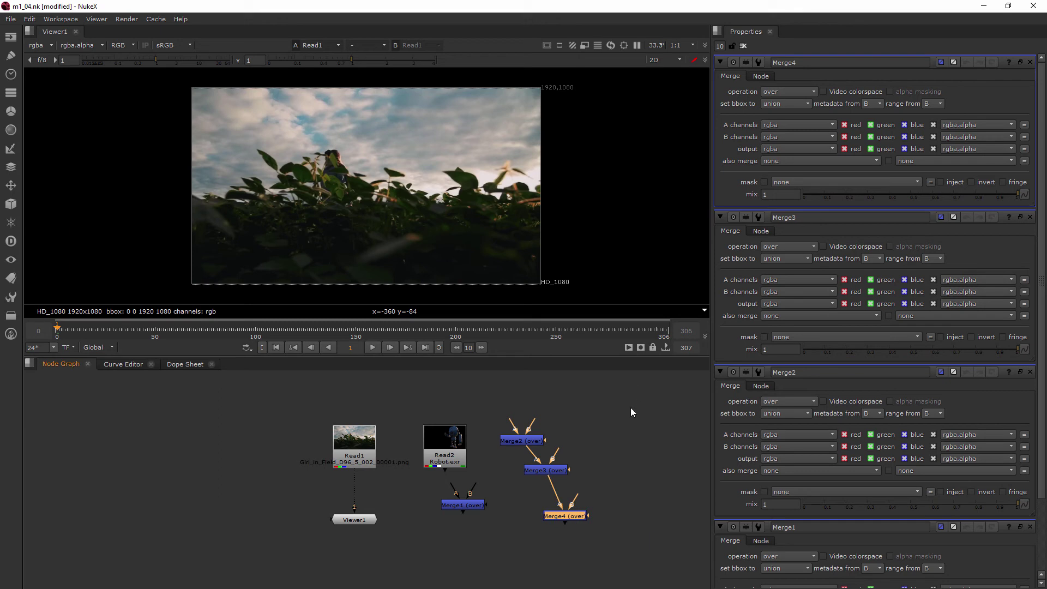
{"action": "left_click_drag", "start_coordinate": [632, 408], "coordinate": [497, 538]}
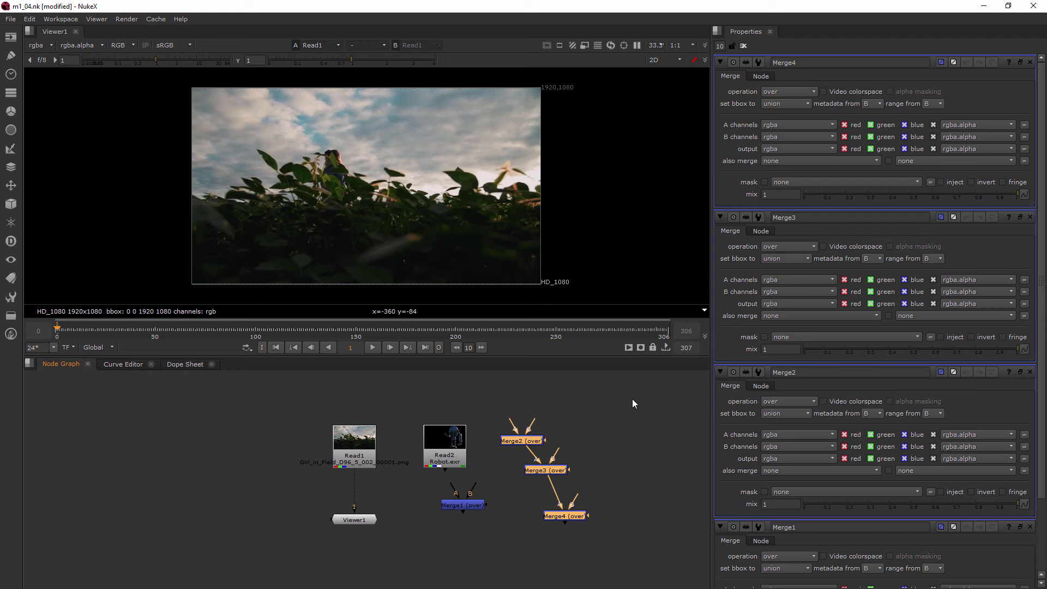
{"action": "left_click_drag", "start_coordinate": [634, 398], "coordinate": [493, 549]}
Delete Merge2–Merge4 and reposition Merge1 beside Viewer1 between the Read nodes
{"action": "key", "text": "Delete"}
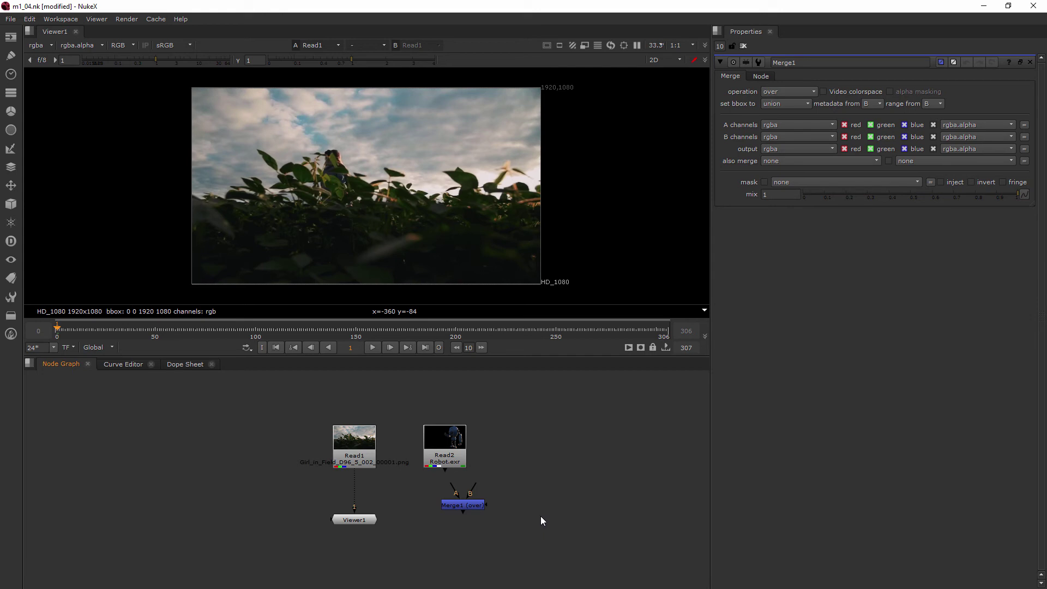
{"action": "left_click_drag", "start_coordinate": [470, 507], "coordinate": [457, 522]}
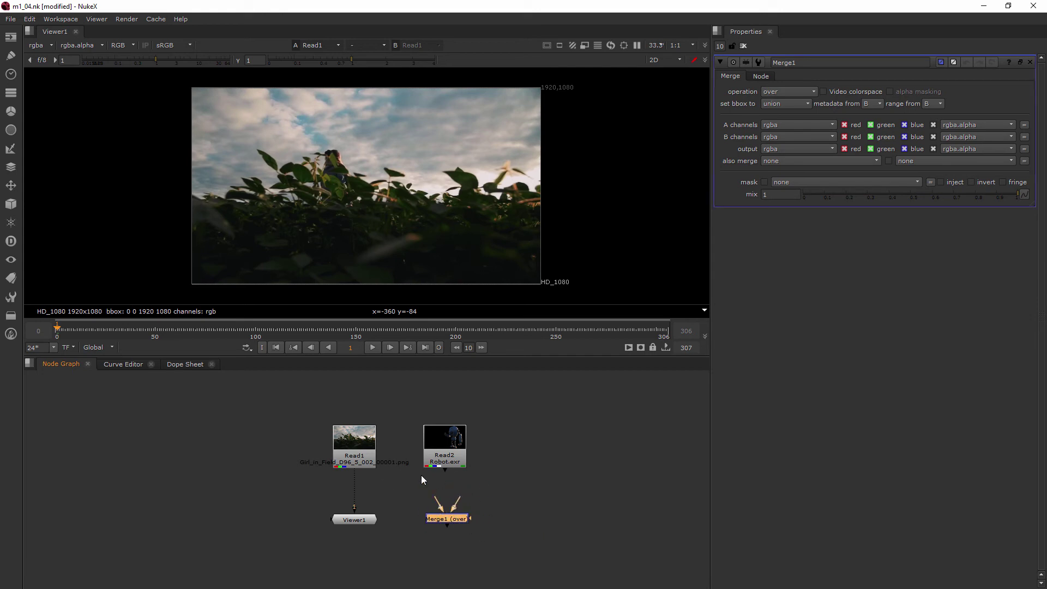
{"action": "left_click_drag", "start_coordinate": [446, 522], "coordinate": [409, 515]}
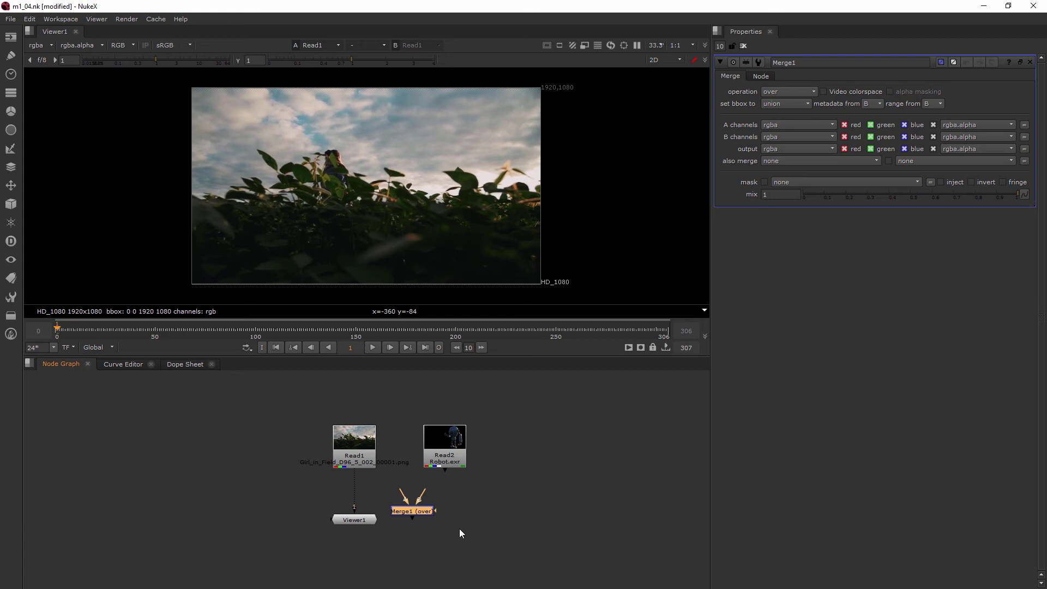
{"action": "left_click_drag", "start_coordinate": [354, 444], "coordinate": [354, 444]}
{"action": "left_click", "coordinate": [458, 439]}
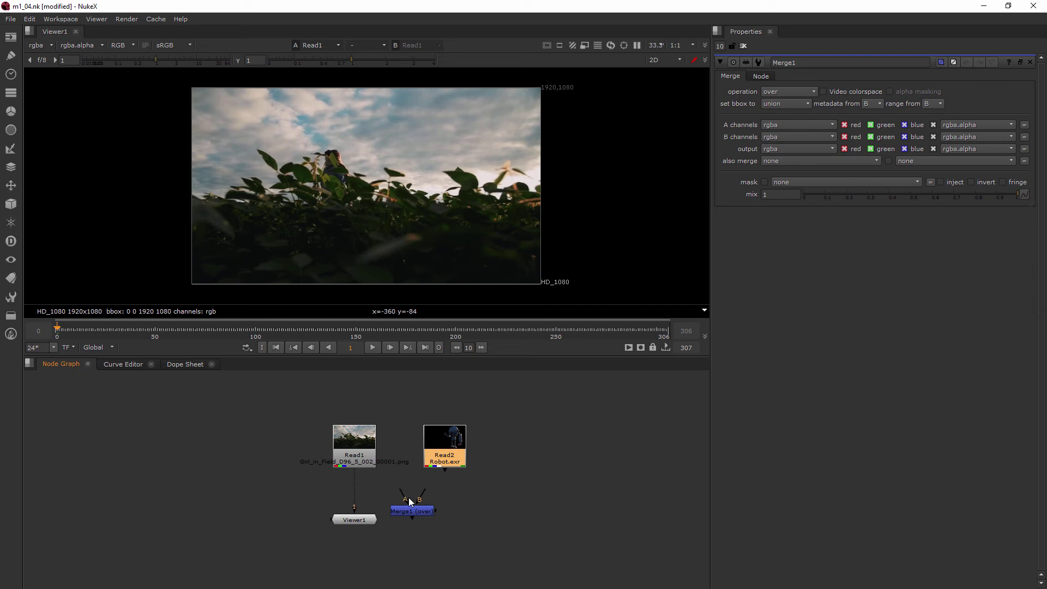
{"action": "left_click_drag", "start_coordinate": [406, 495], "coordinate": [398, 498]}
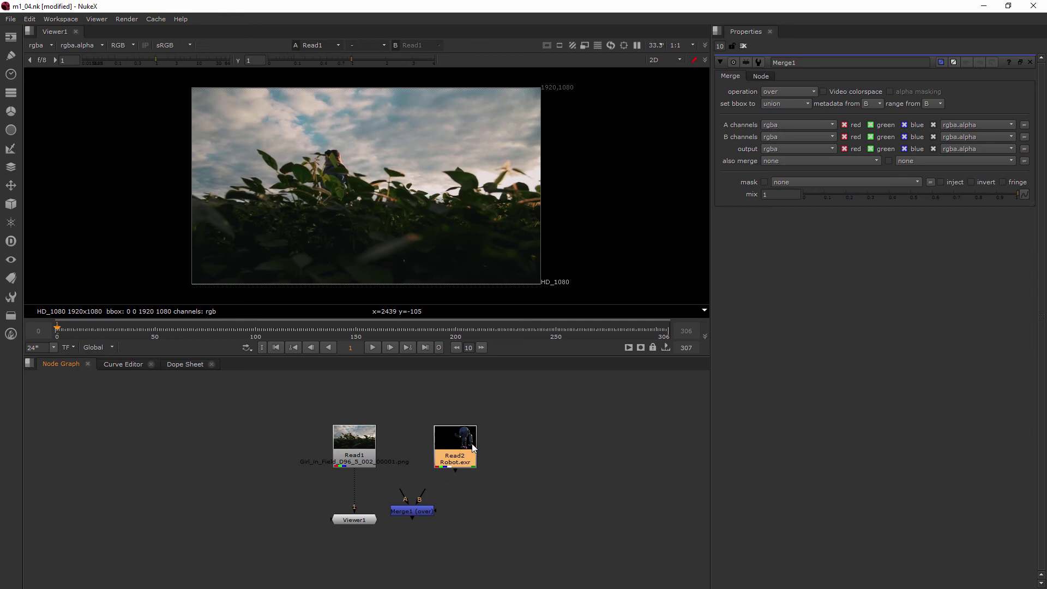
Wire Merge1's A input to the robot render Read2
{"action": "left_click_drag", "start_coordinate": [461, 463], "coordinate": [468, 457]}
{"action": "left_click_drag", "start_coordinate": [404, 494], "coordinate": [408, 489]}
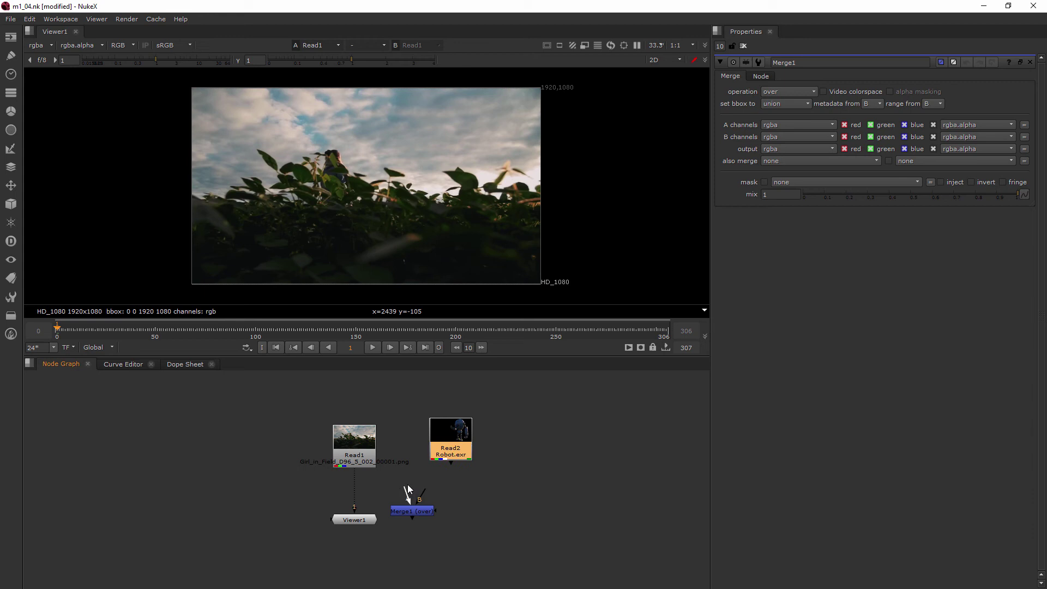
{"action": "mouse_move", "coordinate": [442, 452]}
{"action": "left_mouse_down"}
{"action": "mouse_move", "coordinate": [418, 450]}
{"action": "mouse_move", "coordinate": [438, 438]}
{"action": "mouse_move", "coordinate": [286, 521]}
{"action": "left_mouse_up"}
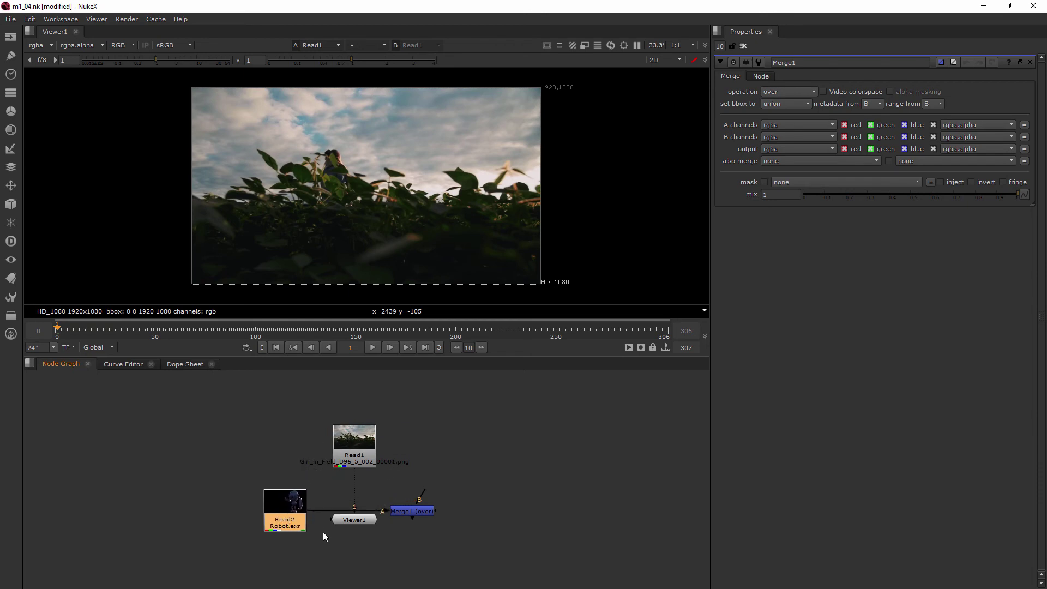
Rearrange the nodes: Viewer1 to the right, Read2 above Merge1, Read1 beside Merge1
{"action": "left_click", "coordinate": [350, 521]}
{"action": "left_click_drag", "start_coordinate": [413, 511], "coordinate": [364, 511]}
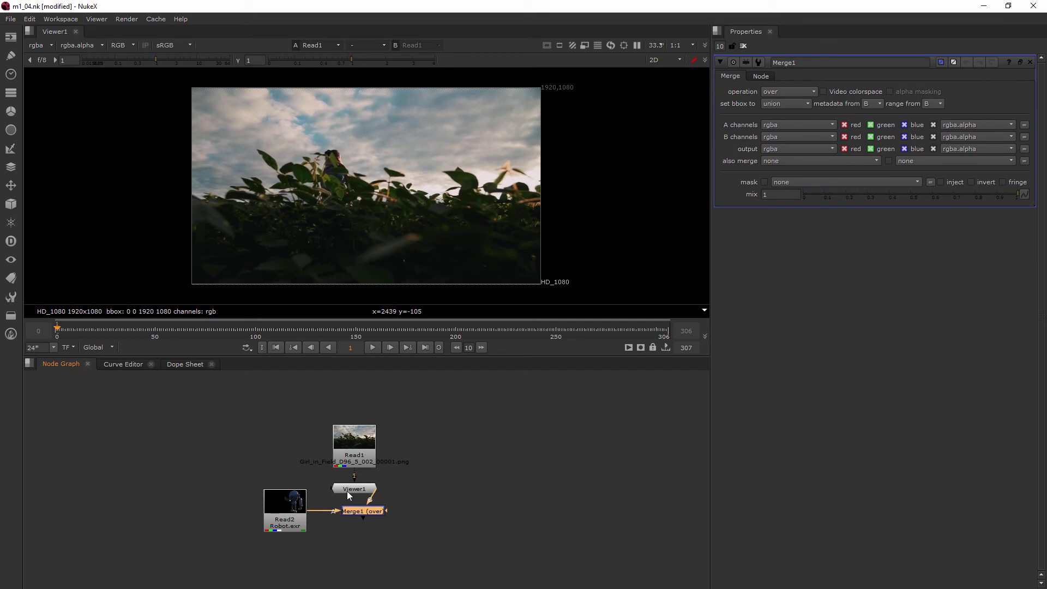
{"action": "left_click_drag", "start_coordinate": [354, 488], "coordinate": [488, 484]}
{"action": "left_click_drag", "start_coordinate": [354, 442], "coordinate": [362, 436]}
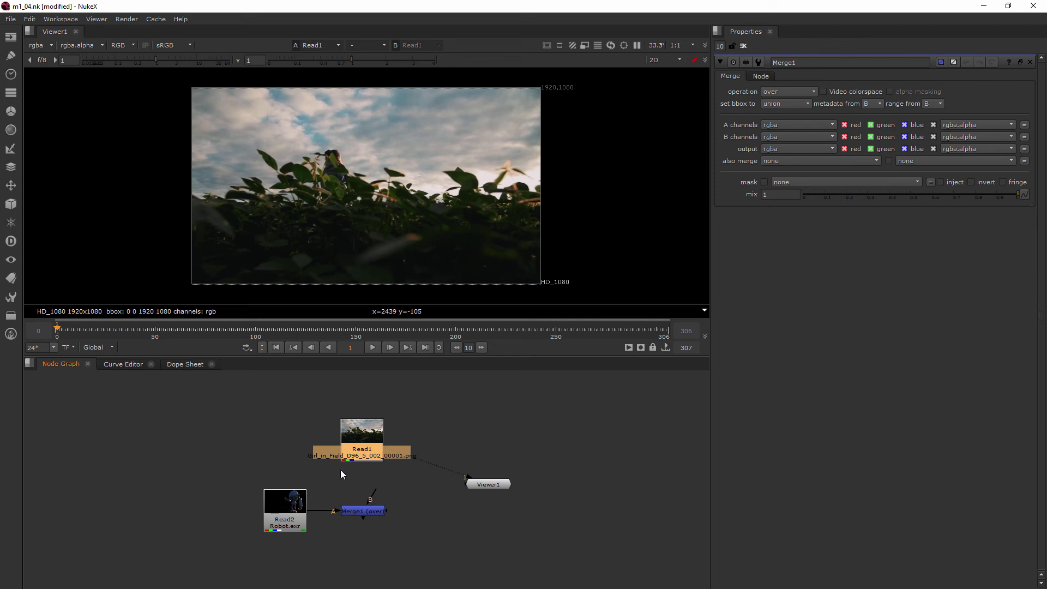
{"action": "left_click_drag", "start_coordinate": [285, 503], "coordinate": [288, 453]}
{"action": "left_click_drag", "start_coordinate": [360, 511], "coordinate": [307, 520]}
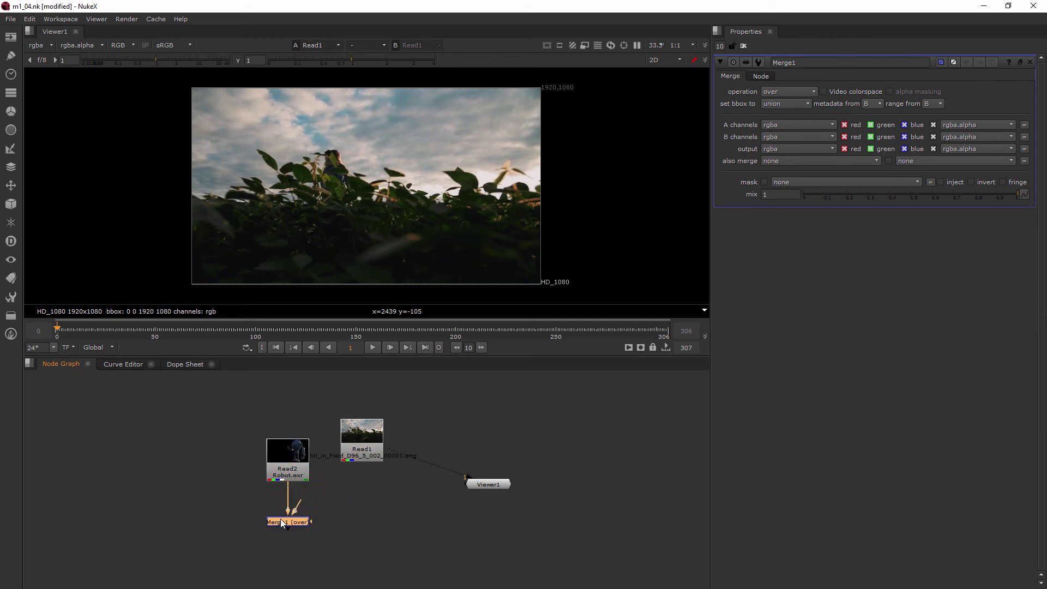
{"action": "mouse_move", "coordinate": [361, 441]}
{"action": "left_mouse_down"}
{"action": "mouse_move", "coordinate": [231, 515]}
{"action": "mouse_move", "coordinate": [190, 527]}
{"action": "left_mouse_up"}
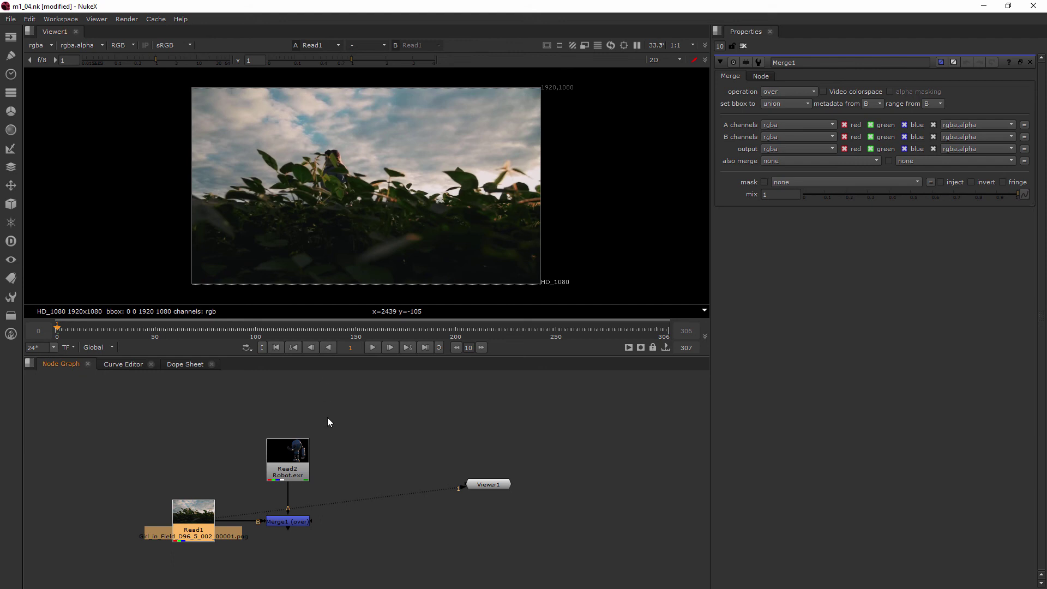
Rearrange Read1 and Read2 around Merge1, with Read2 at its lower left
{"action": "left_click_drag", "start_coordinate": [193, 512], "coordinate": [354, 443]}
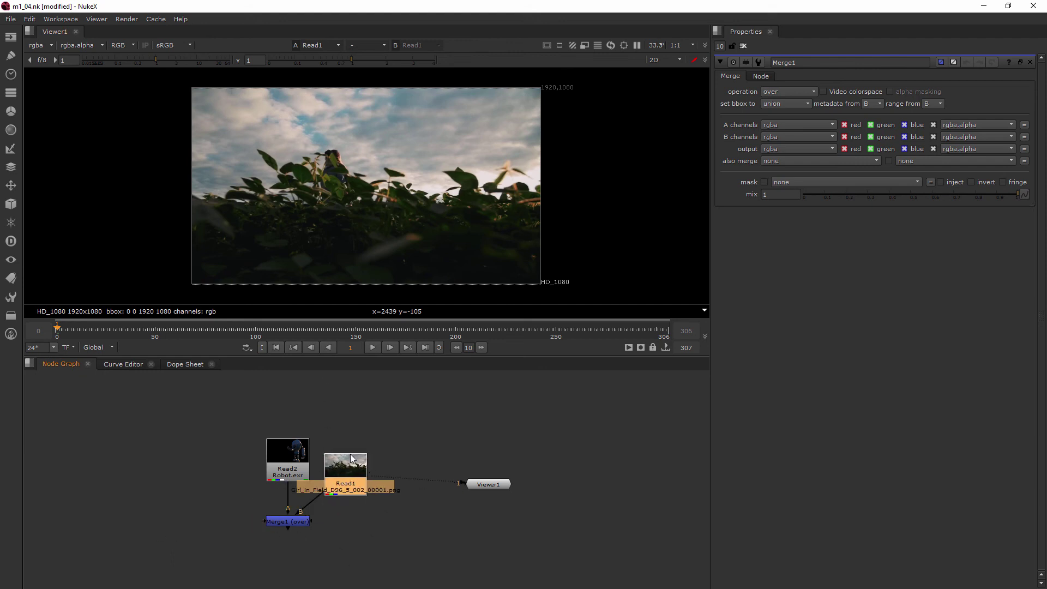
{"action": "mouse_move", "coordinate": [287, 455]}
{"action": "left_mouse_down"}
{"action": "mouse_move", "coordinate": [244, 458]}
{"action": "mouse_move", "coordinate": [169, 516]}
{"action": "left_mouse_up"}
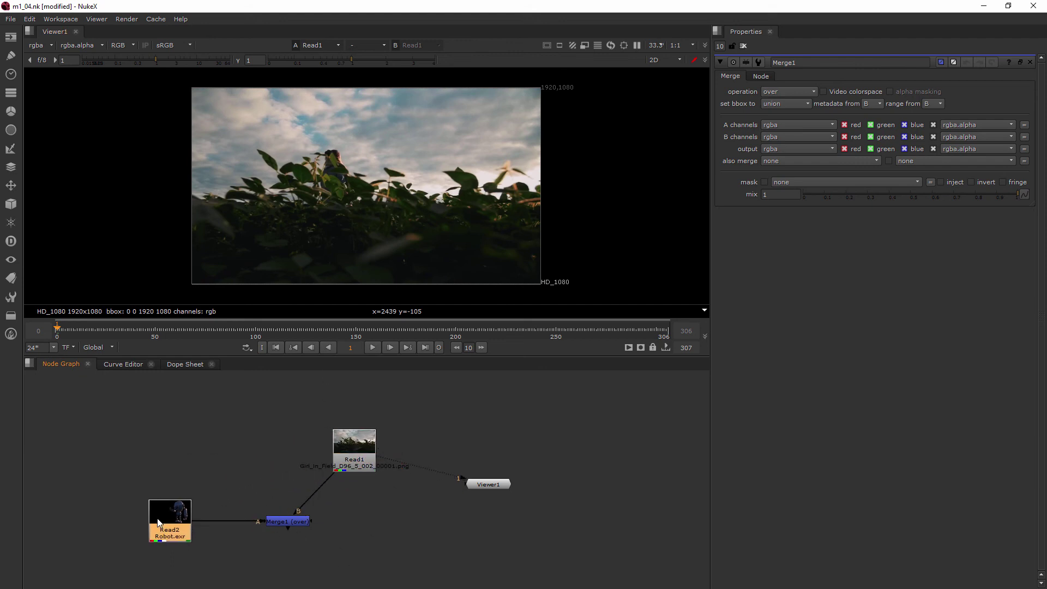
{"action": "left_click_drag", "start_coordinate": [355, 448], "coordinate": [288, 452]}
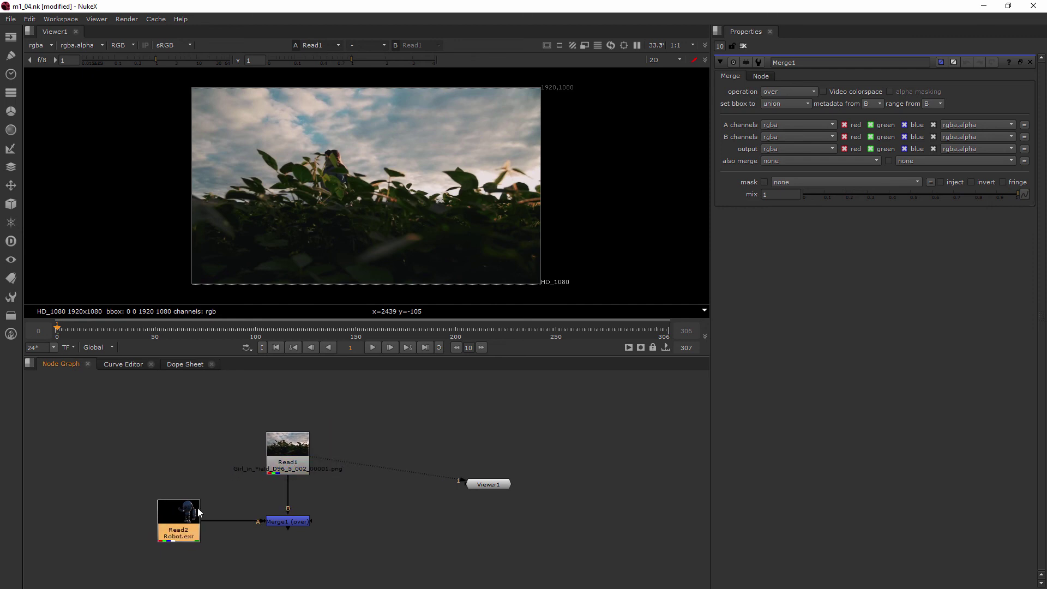
{"action": "left_click_drag", "start_coordinate": [186, 512], "coordinate": [214, 514]}
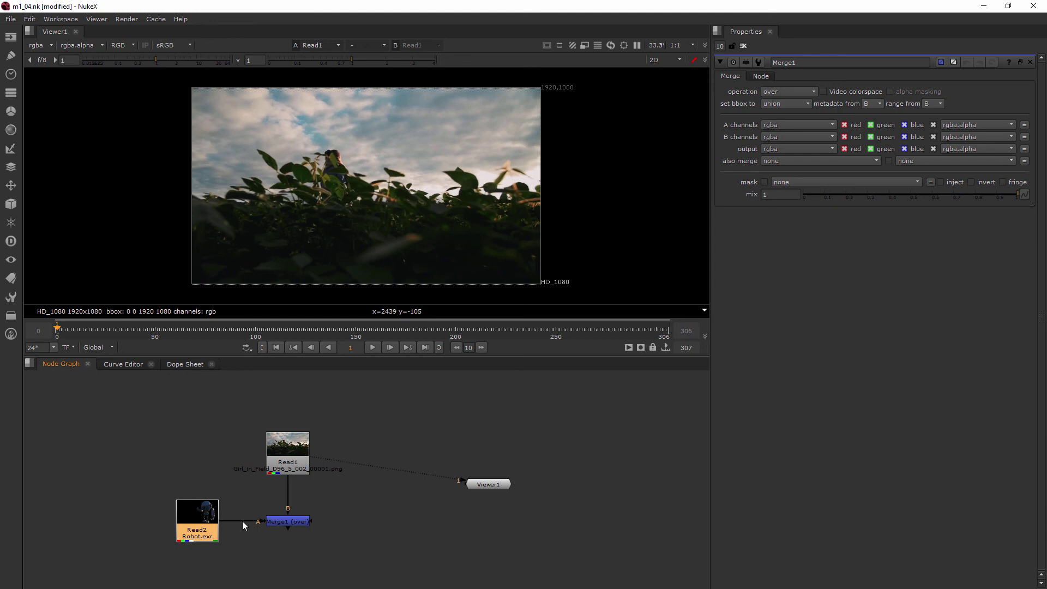
Reconnect Viewer1's input from Read1 to Merge1 and reposition the viewer node
{"action": "left_click", "coordinate": [481, 484]}
{"action": "left_click_drag", "start_coordinate": [477, 480], "coordinate": [450, 535]}
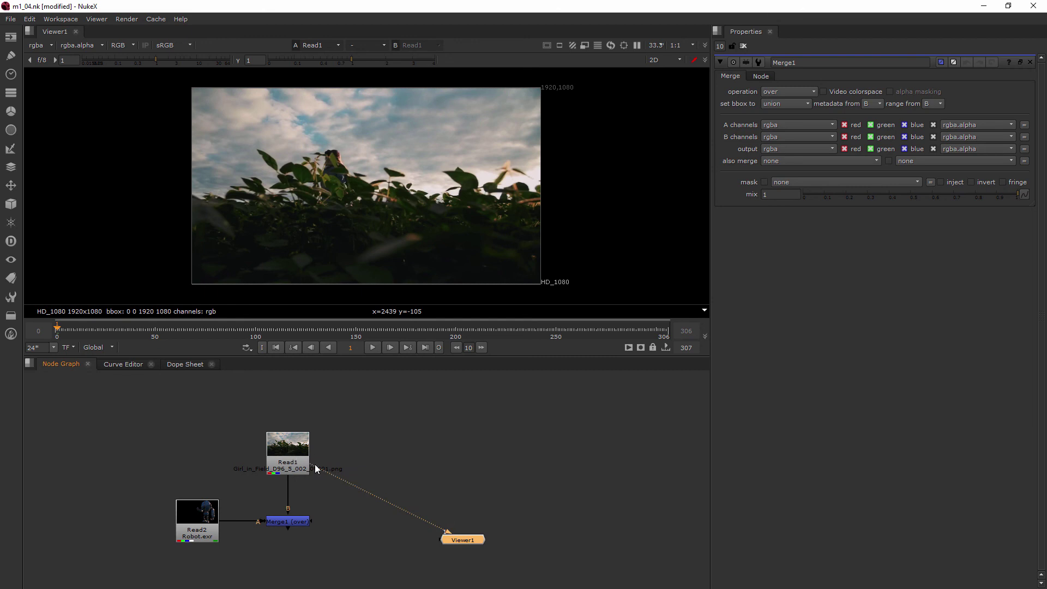
{"action": "left_click_drag", "start_coordinate": [449, 532], "coordinate": [292, 522]}
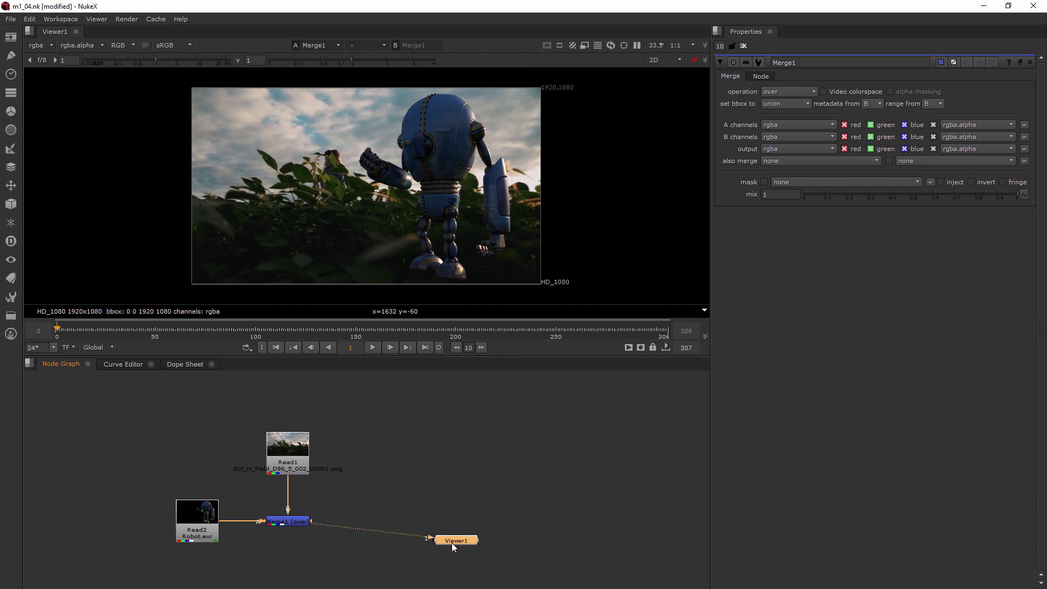
{"action": "left_click_drag", "start_coordinate": [452, 542], "coordinate": [372, 556]}
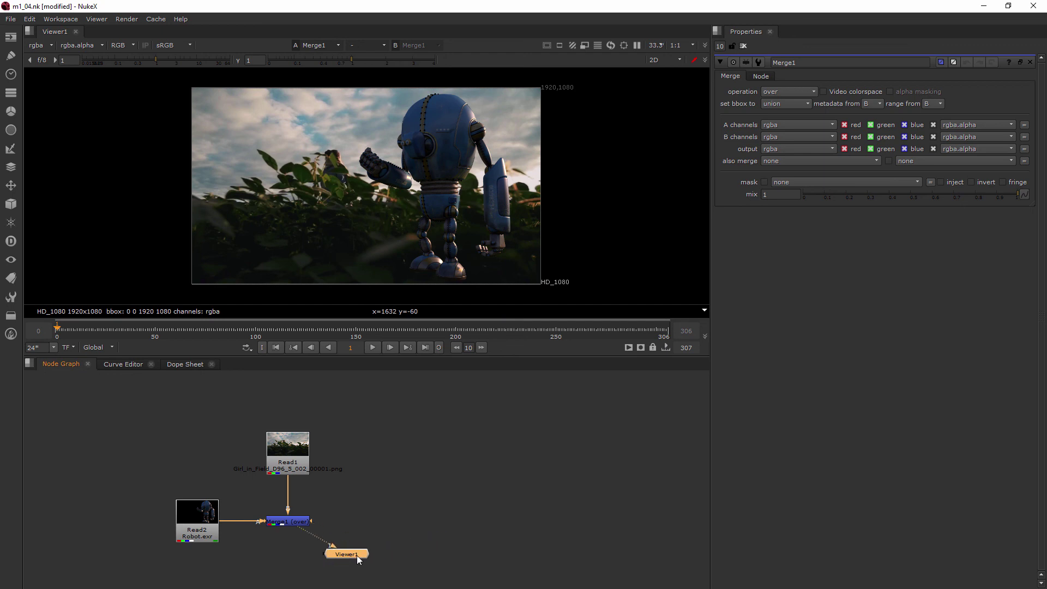
Show the robot render Read2 on viewer input 1
{"action": "left_click", "coordinate": [197, 532]}
{"action": "left_click", "coordinate": [306, 446]}
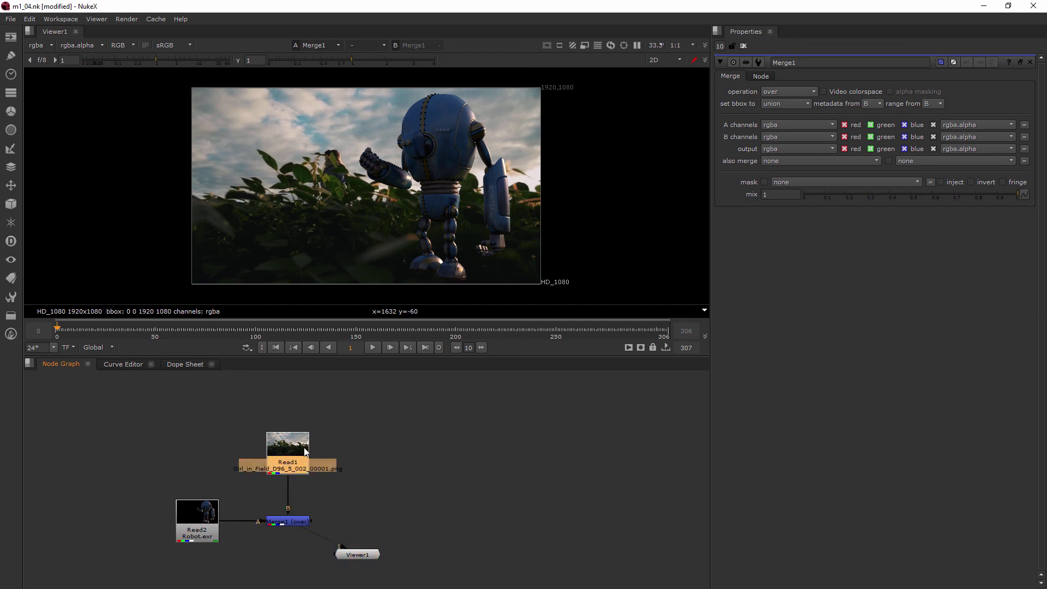
{"action": "left_click", "coordinate": [294, 522]}
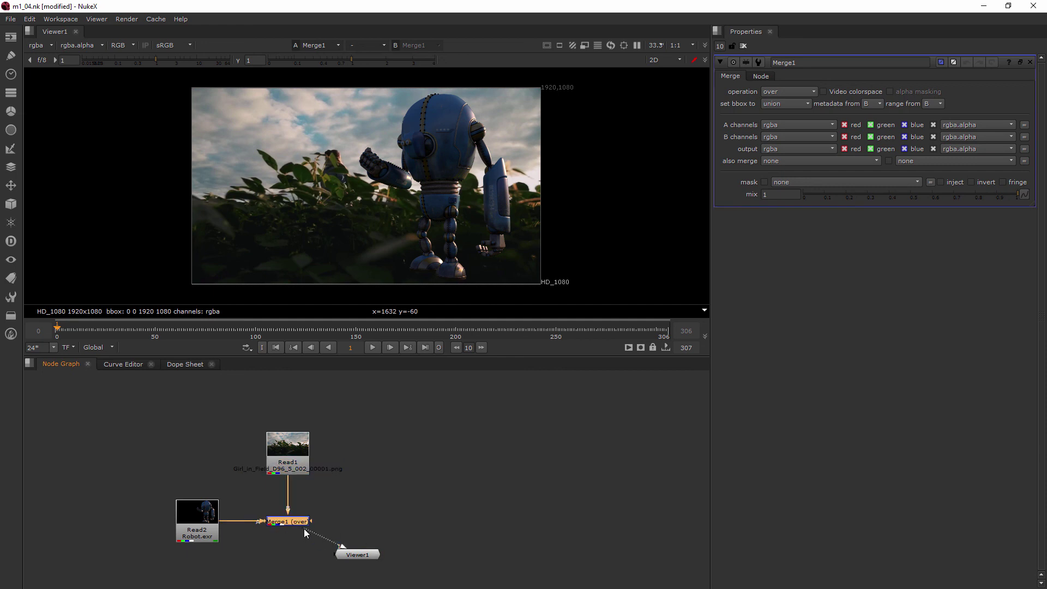
{"action": "left_click", "coordinate": [212, 528]}
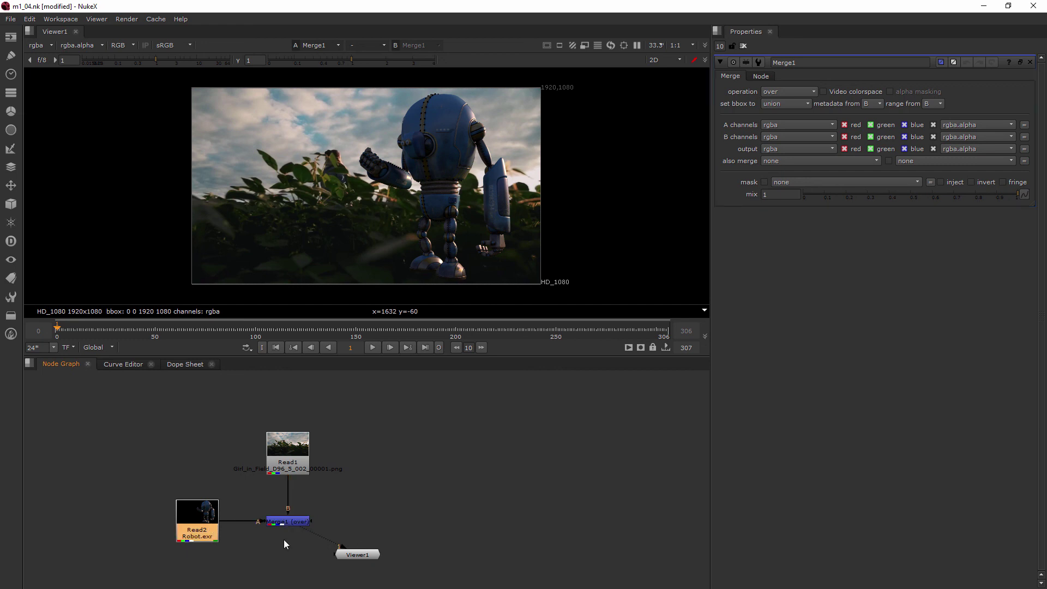
{"action": "key", "text": "1"}
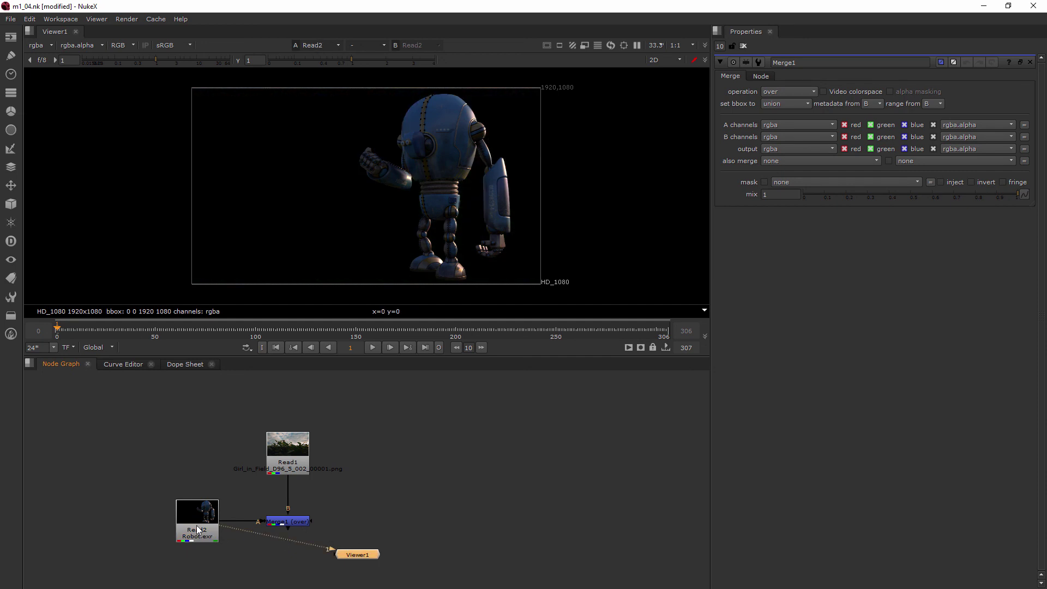
Cycle viewer input 1 through the field plate and composite, ending on the robot render
{"action": "left_click", "coordinate": [283, 463]}
{"action": "key", "text": "1"}
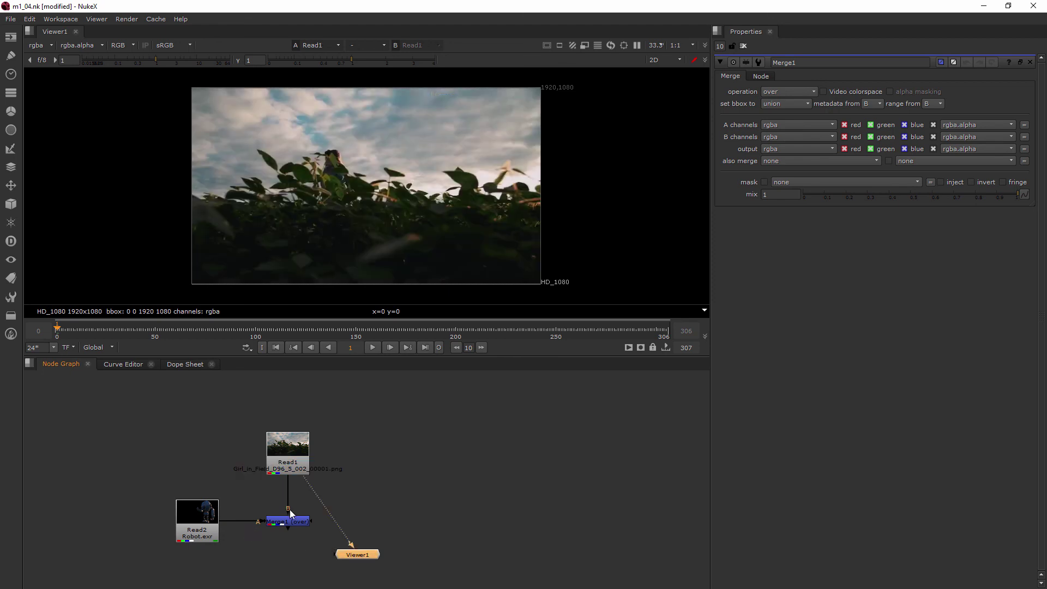
{"action": "left_click", "coordinate": [291, 521]}
{"action": "key", "text": "1"}
{"action": "left_click", "coordinate": [198, 515]}
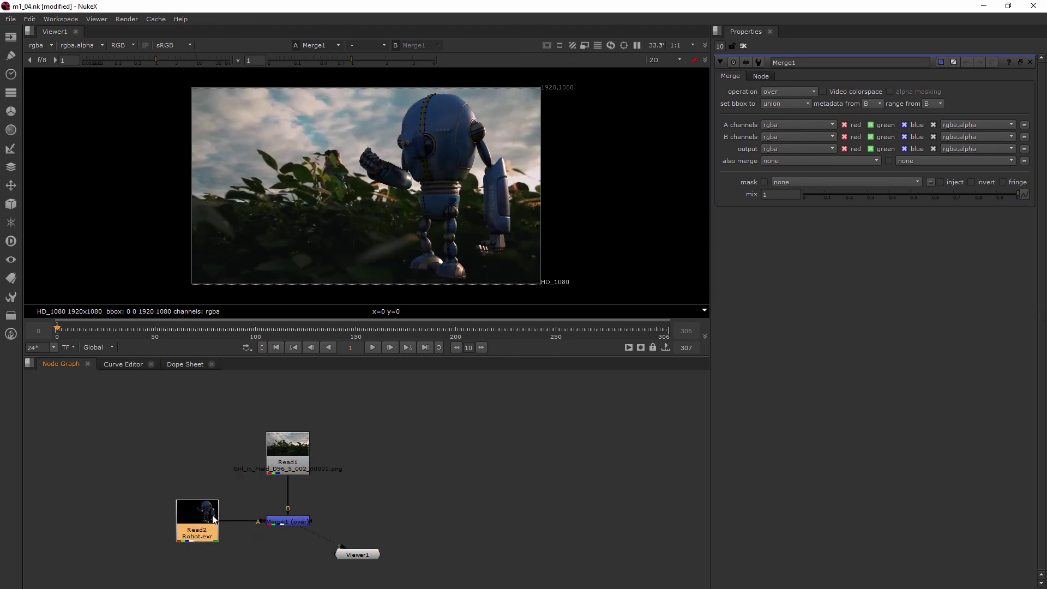
{"action": "key", "text": "1"}
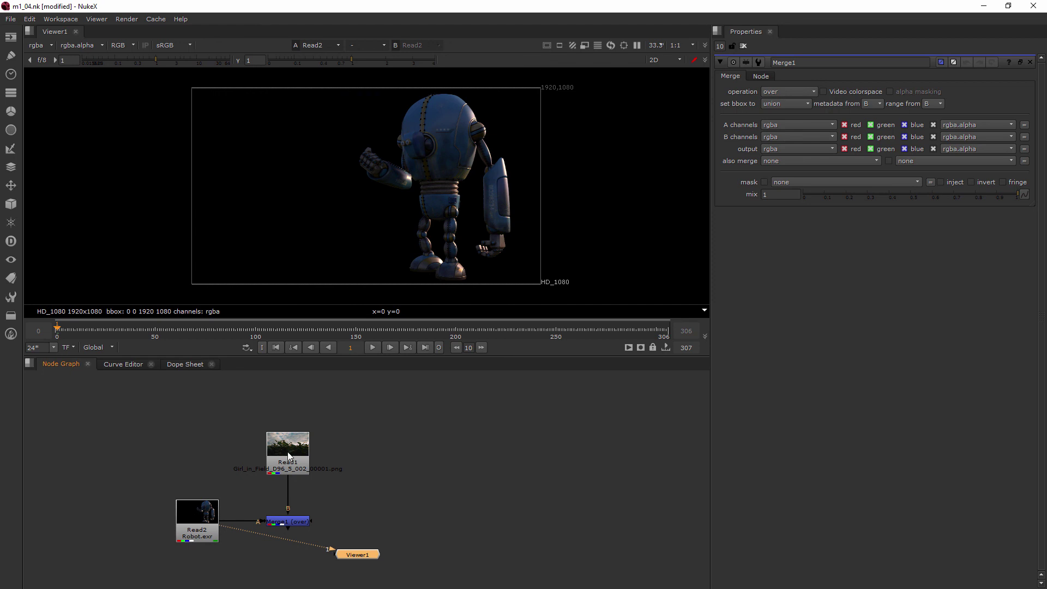
Pipe Read1 into viewer input 2, then flip between inputs 1 and 2, ending on the plate
{"action": "left_click", "coordinate": [272, 471]}
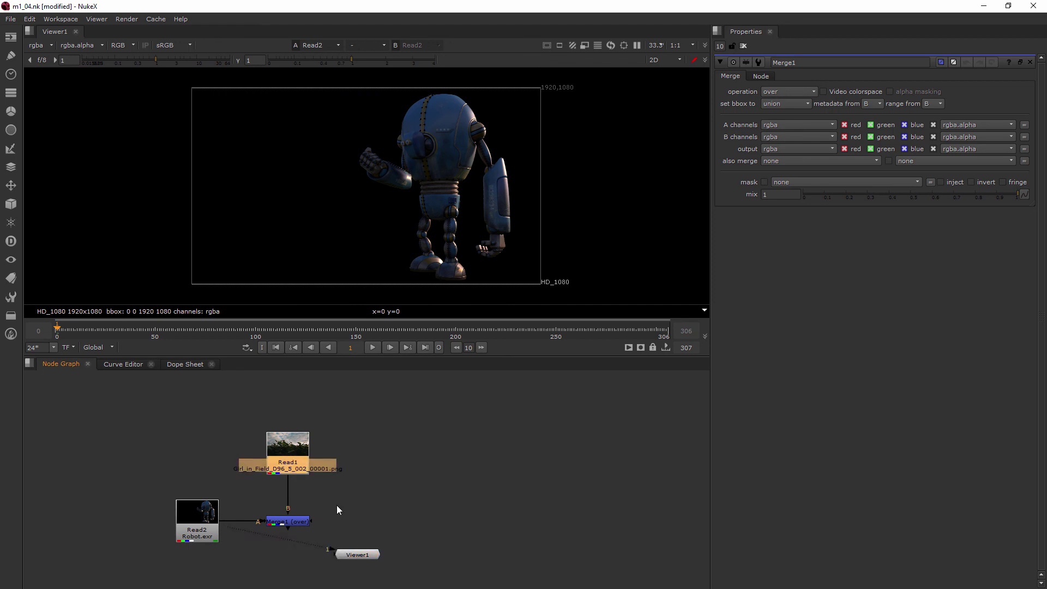
{"action": "key", "text": "2"}
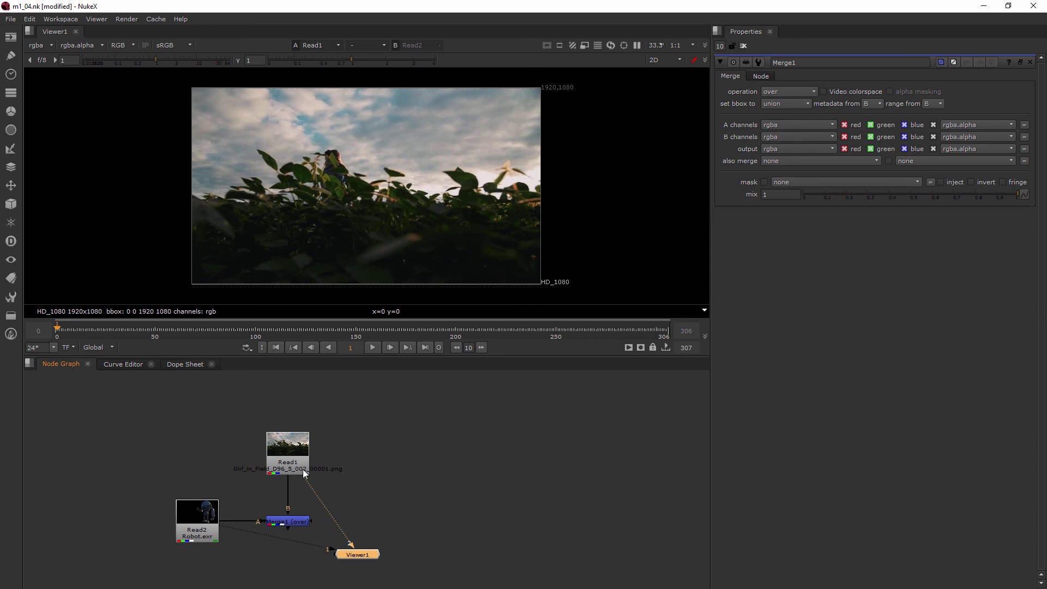
{"action": "key", "text": "1"}
{"action": "key", "text": "2"}
{"action": "key", "text": "1"}
{"action": "key", "text": "2"}
{"action": "key", "text": "1"}
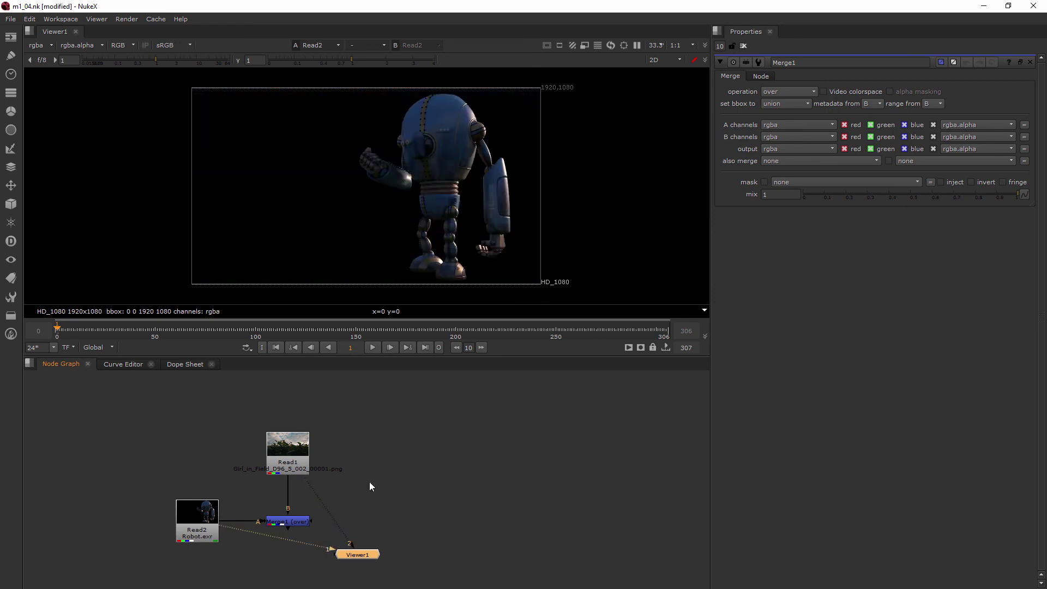
{"action": "key", "text": "2"}
{"action": "key", "text": "1"}
{"action": "key", "text": "2"}
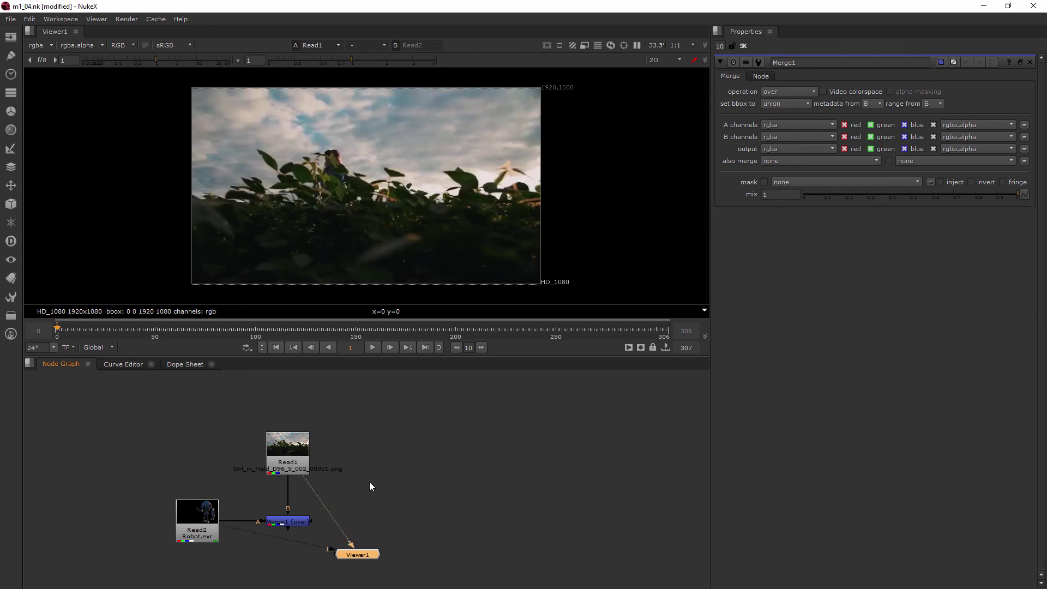
{"action": "key", "text": "1"}
{"action": "key", "text": "2"}
{"action": "key", "text": "1"}
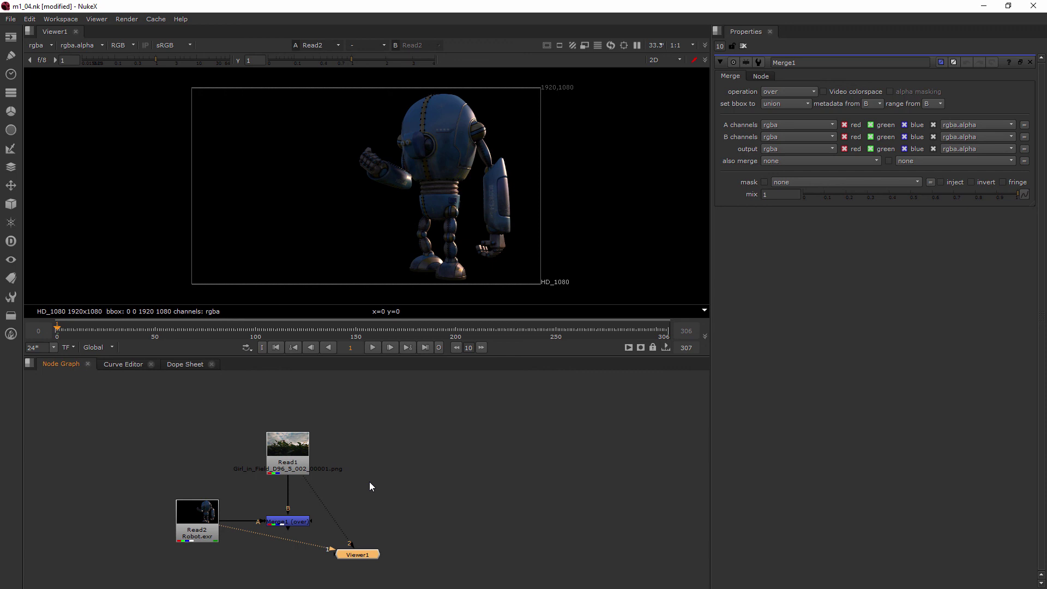
{"action": "key", "text": "2"}
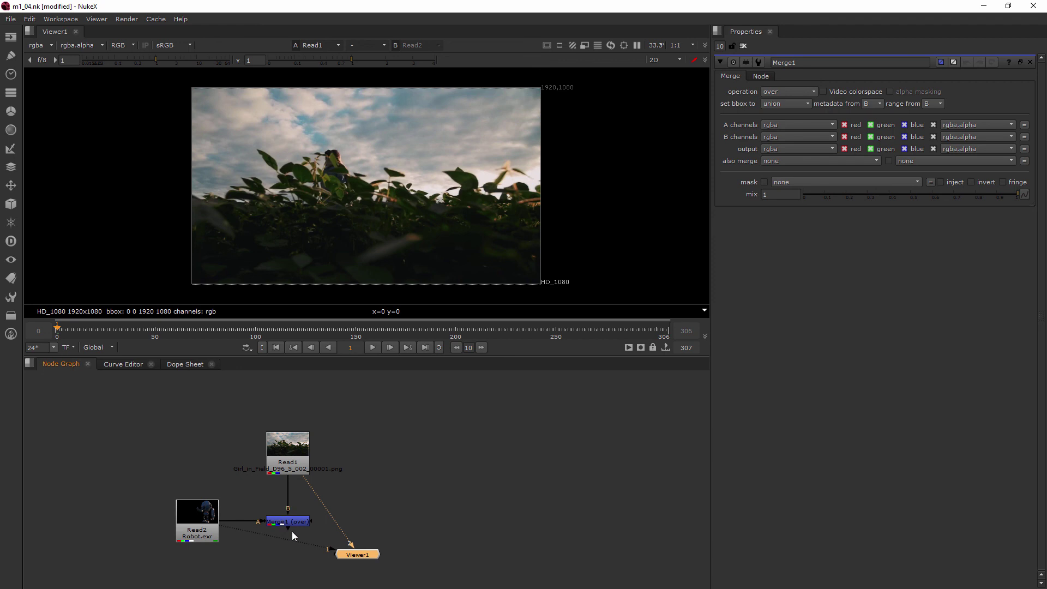
Connect the Merge1 composite to the viewer and compare it with the field plate
{"action": "left_click", "coordinate": [287, 522]}
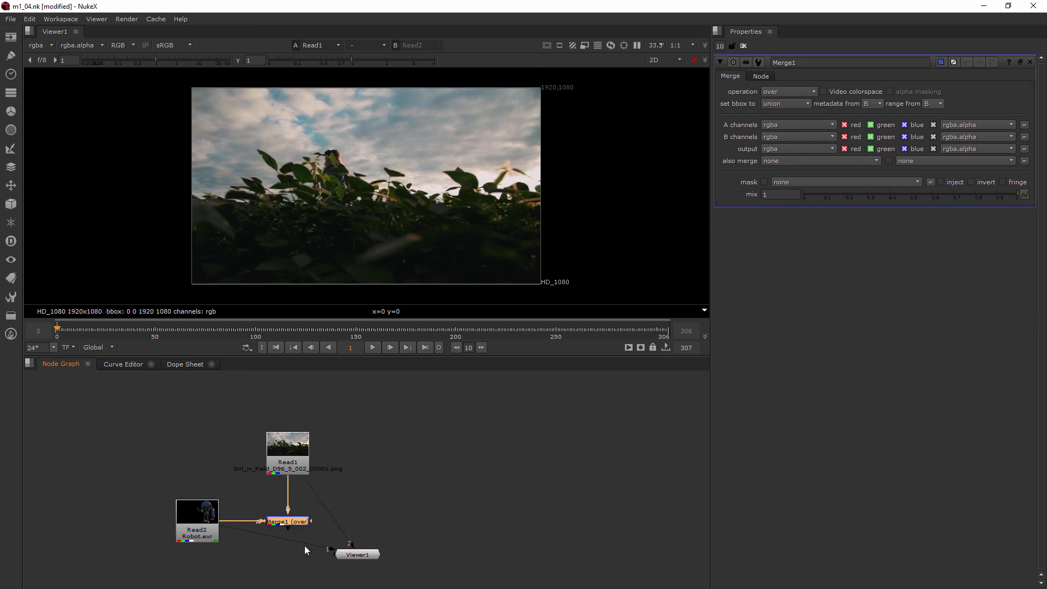
{"action": "key", "text": "3"}
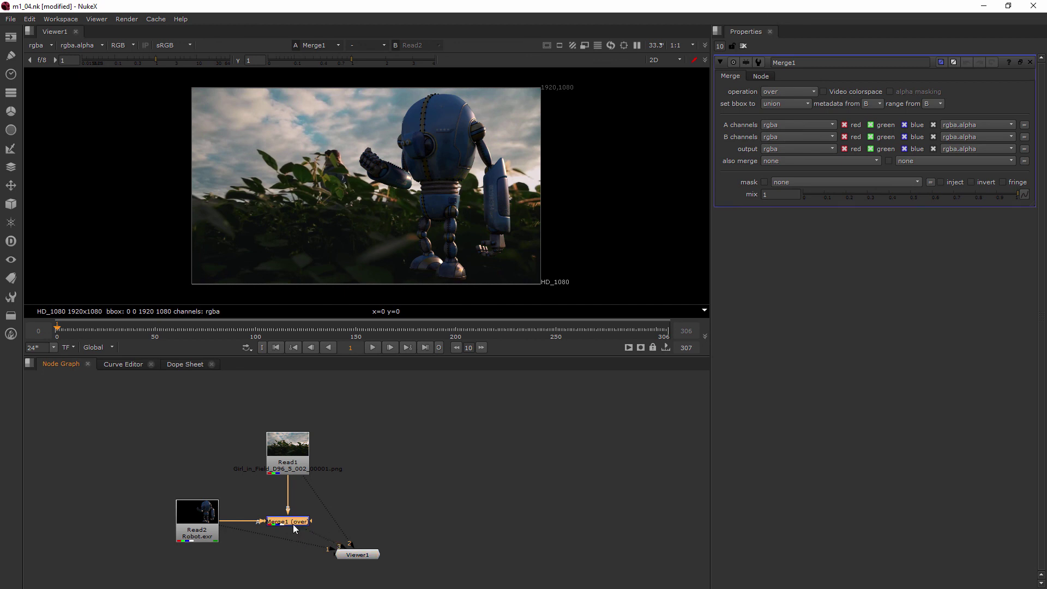
{"action": "key", "text": "1"}
{"action": "key", "text": "2"}
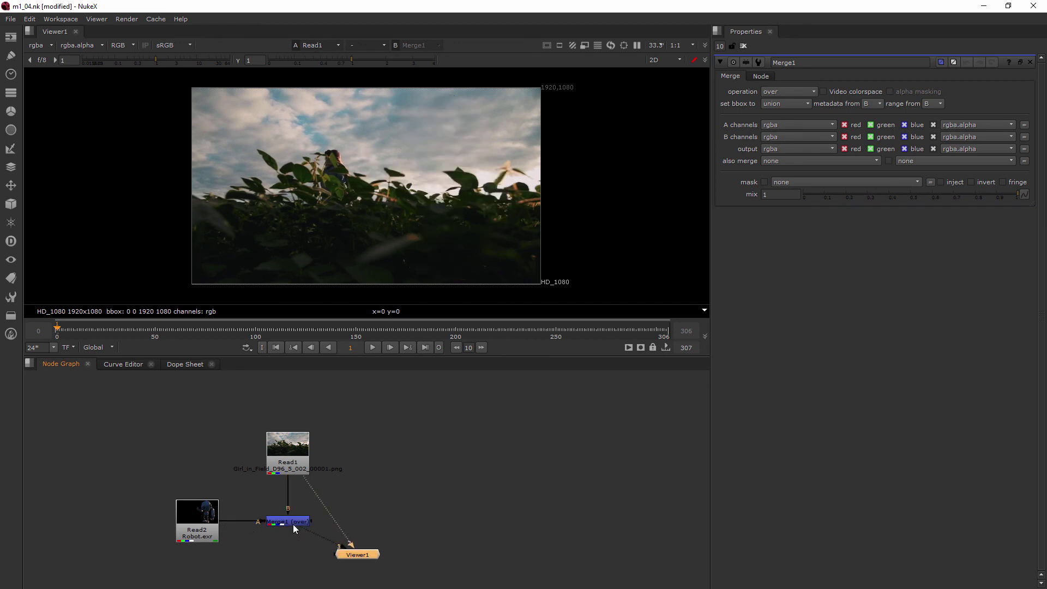
{"action": "key", "text": "1"}
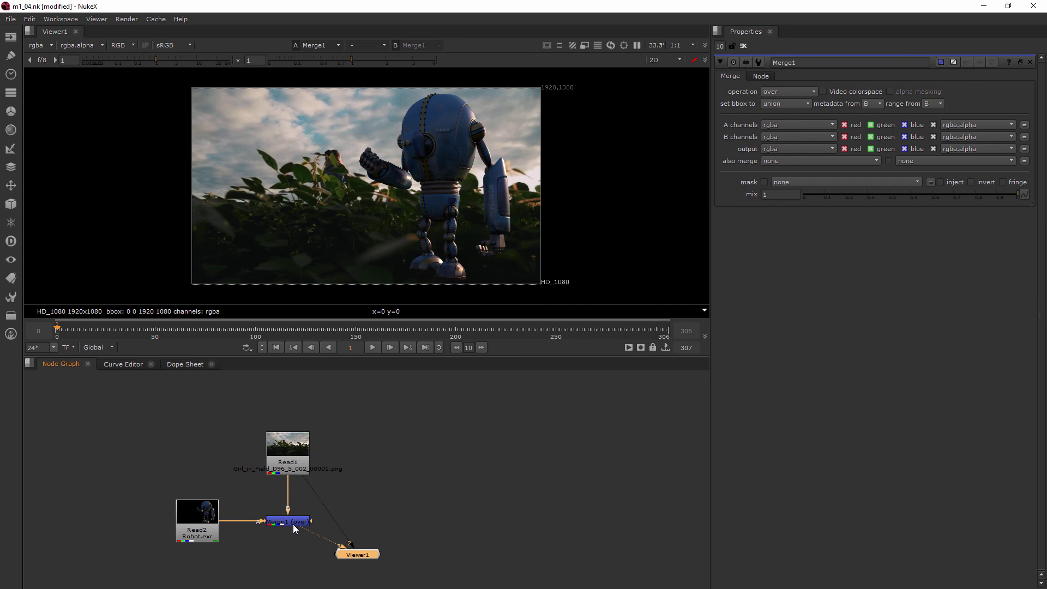
{"action": "key", "text": "2"}
{"action": "key", "text": "1"}
Move the viewer node, add Read2 as the third viewer input, and return to the composite
{"action": "left_click_drag", "start_coordinate": [350, 556], "coordinate": [329, 569]}
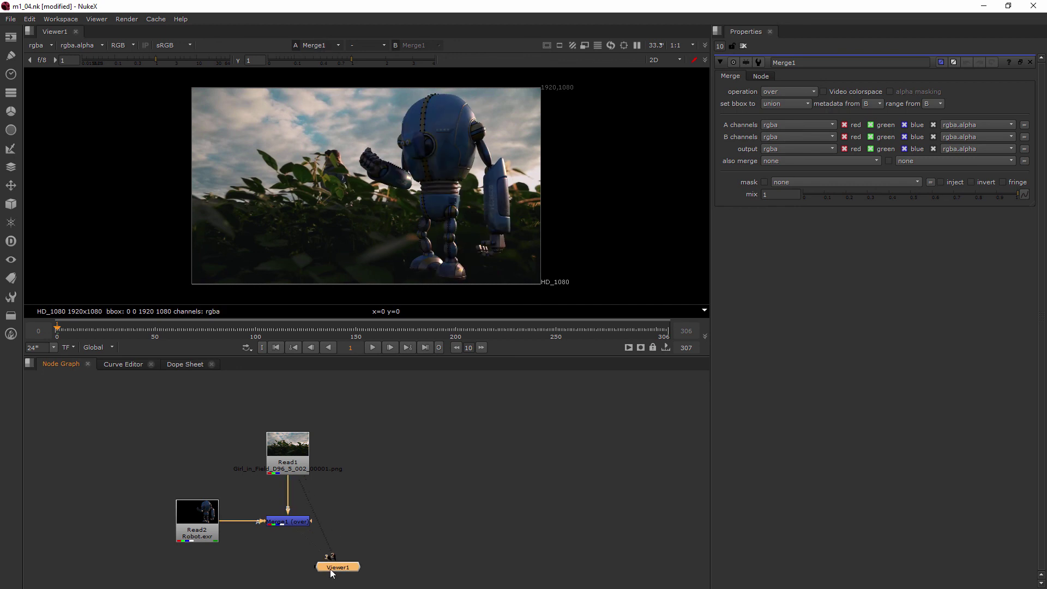
{"action": "left_click", "coordinate": [296, 522]}
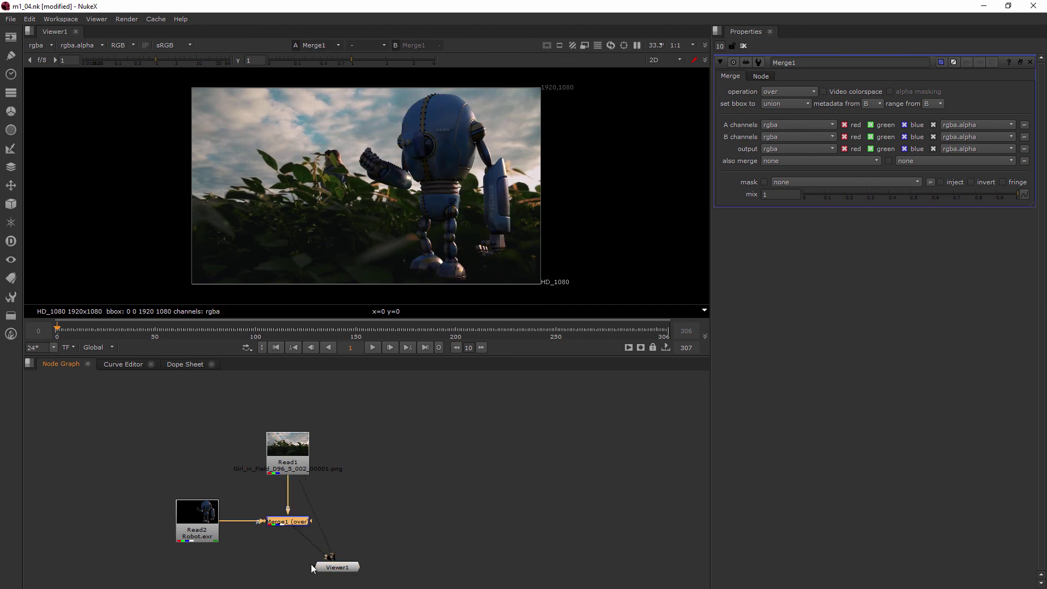
{"action": "left_click", "coordinate": [216, 522]}
{"action": "key", "text": "1"}
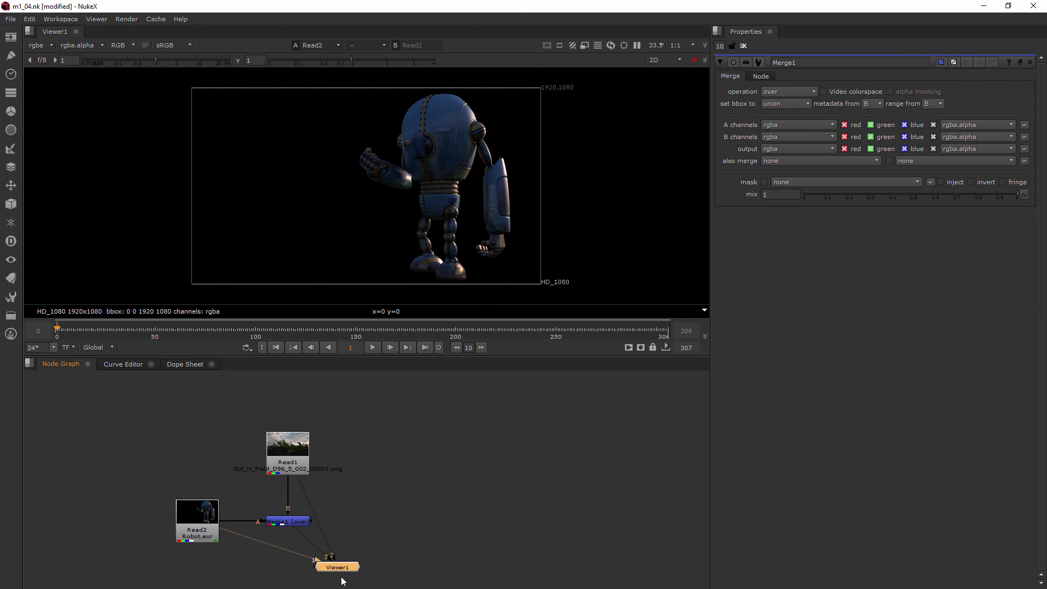
{"action": "key", "text": "1"}
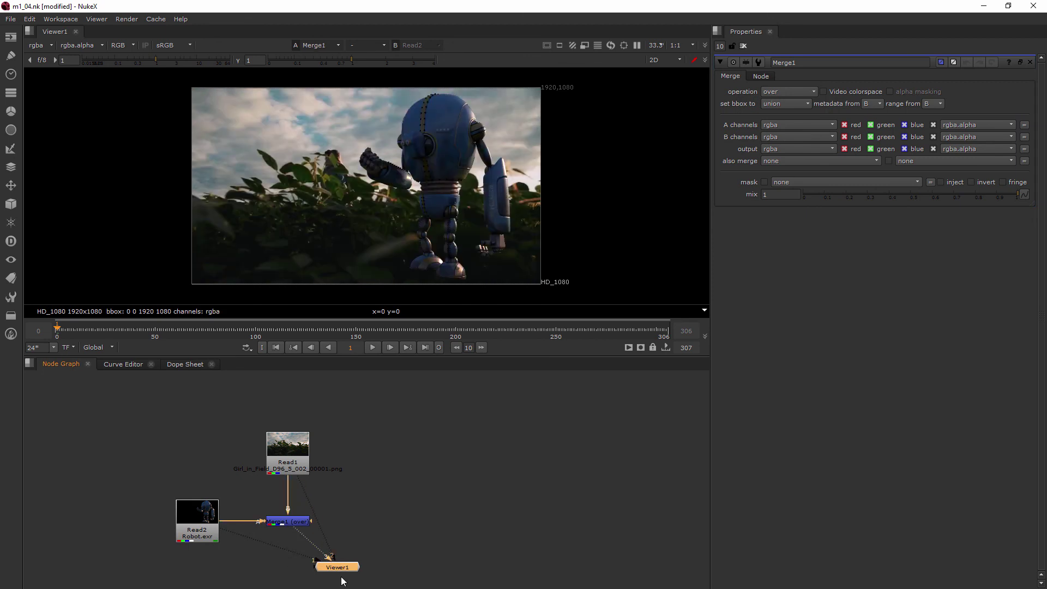
{"action": "key", "text": "2"}
{"action": "key", "text": "1"}
Remove the extra viewer pipes, attach Viewer1 under Merge1, and view the composite on input 1
{"action": "left_click_drag", "start_coordinate": [342, 571], "coordinate": [359, 571]}
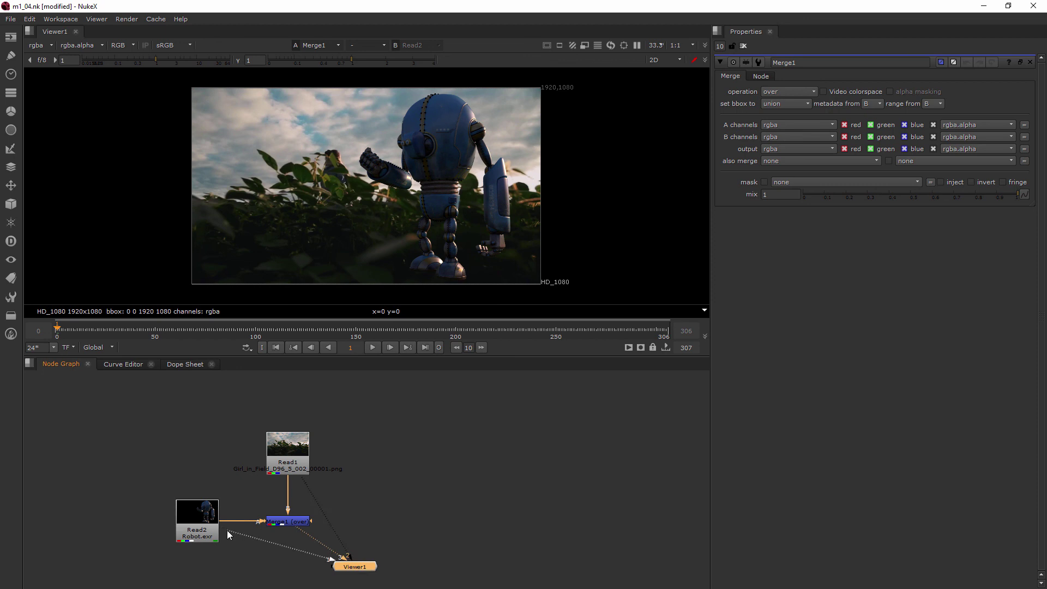
{"action": "left_click_drag", "start_coordinate": [229, 533], "coordinate": [277, 542]}
{"action": "left_click_drag", "start_coordinate": [343, 557], "coordinate": [286, 522]}
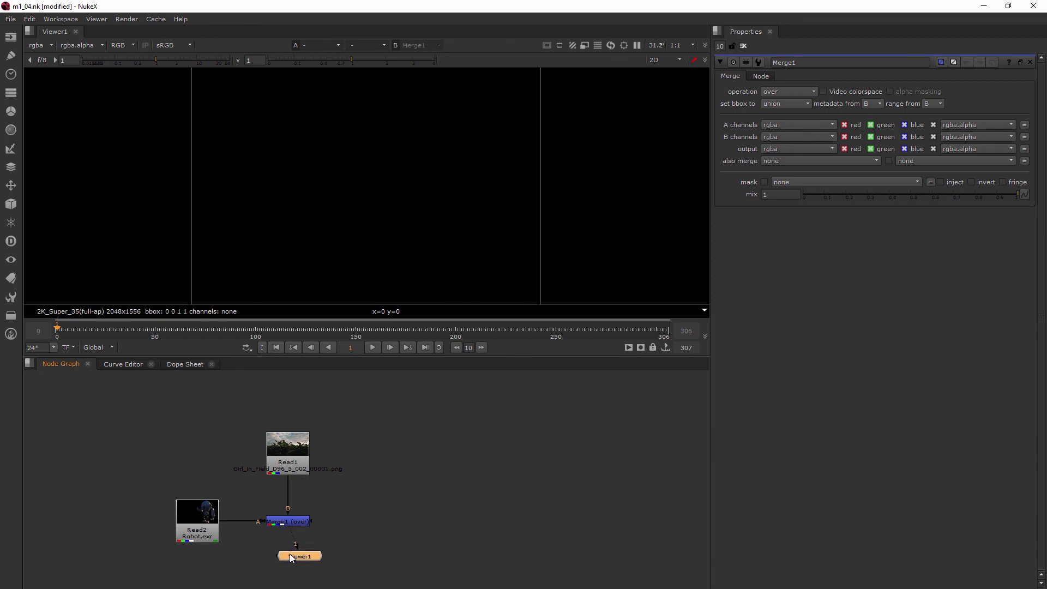
{"action": "left_click_drag", "start_coordinate": [345, 563], "coordinate": [282, 553]}
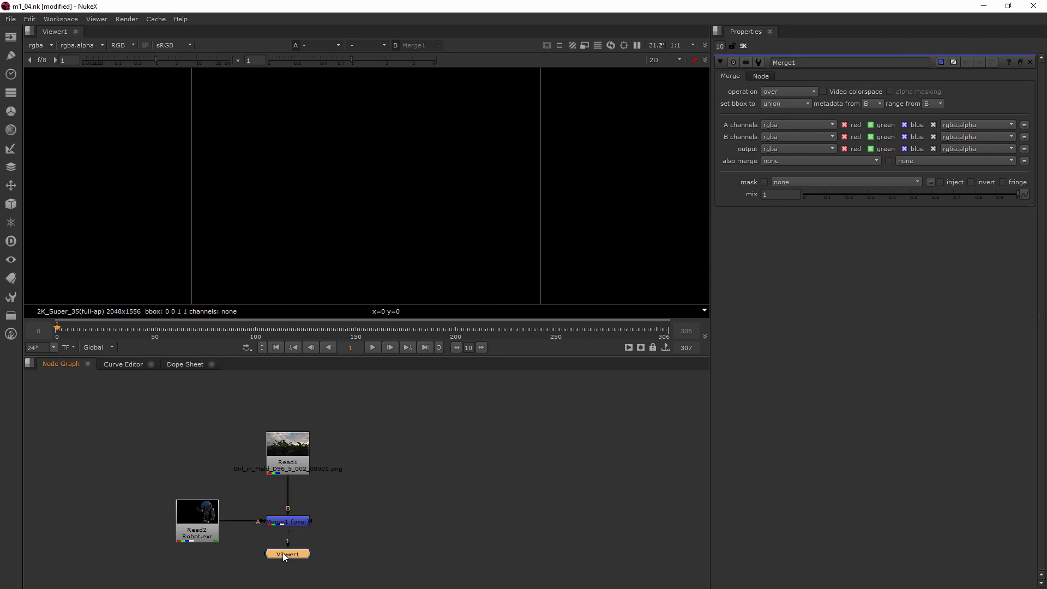
{"action": "left_click", "coordinate": [290, 520]}
{"action": "key", "text": "1"}
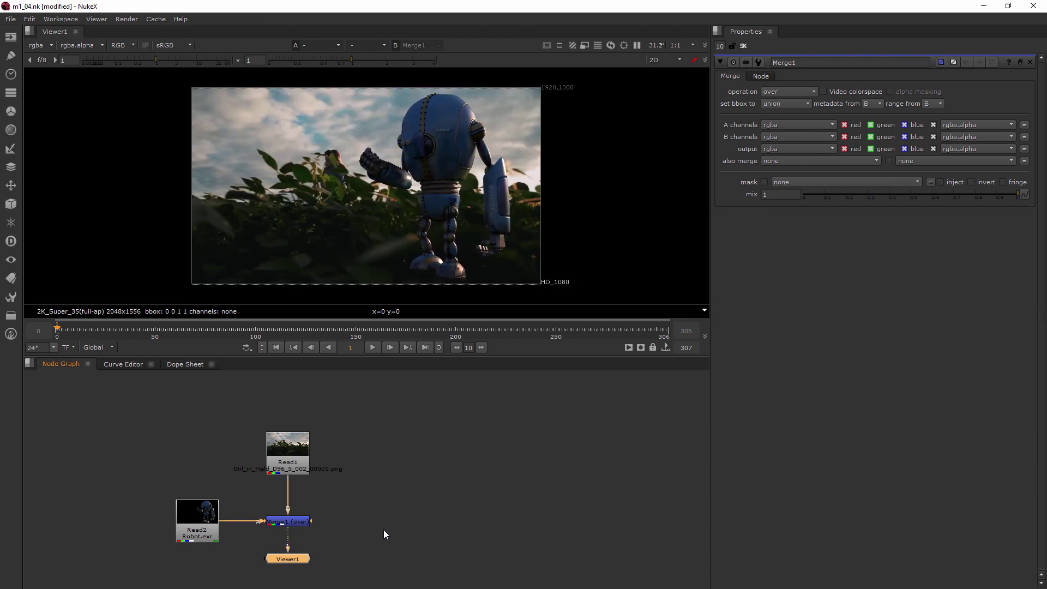